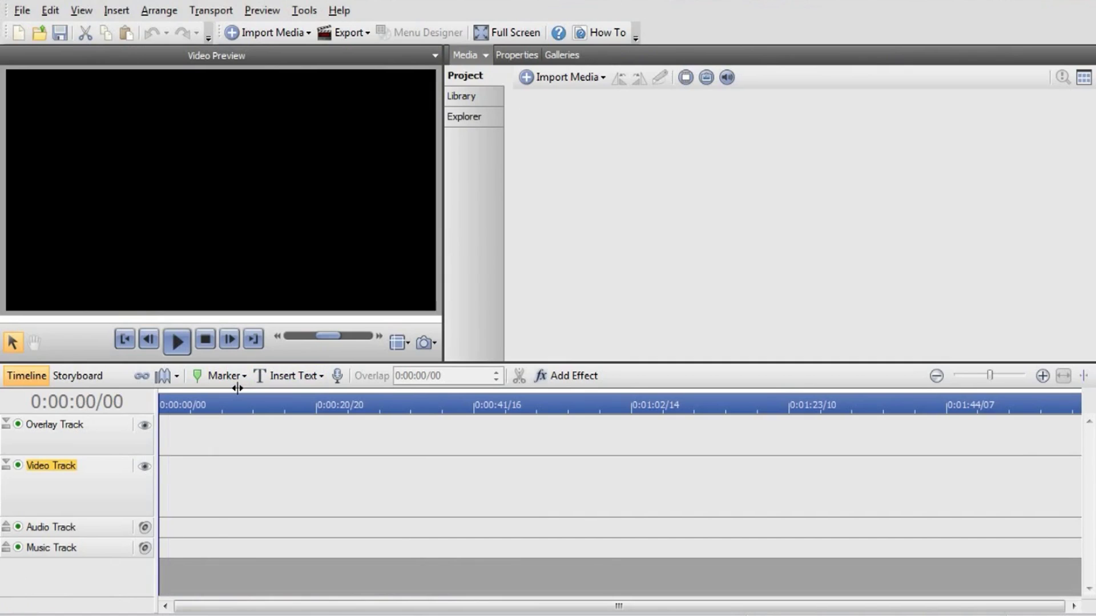
# Insert a video group above Video Track, add a video track inside it, and collapse the new track
pyautogui.moveTo(187, 418); pyautogui.dragTo(159, 422)
pyautogui.rightClick(71, 489)
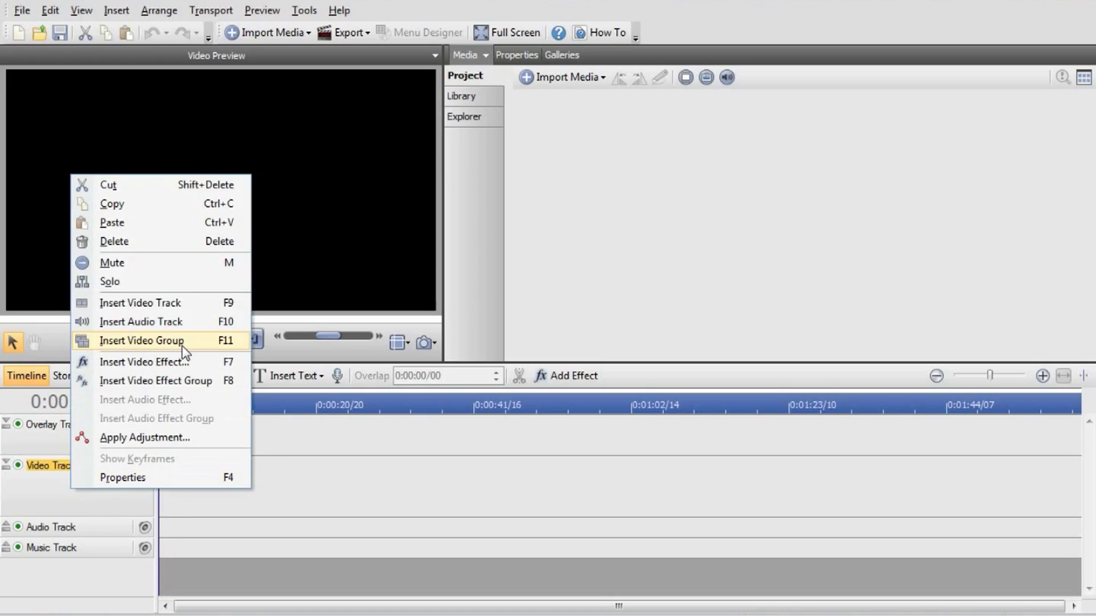
pyautogui.click(142, 341)
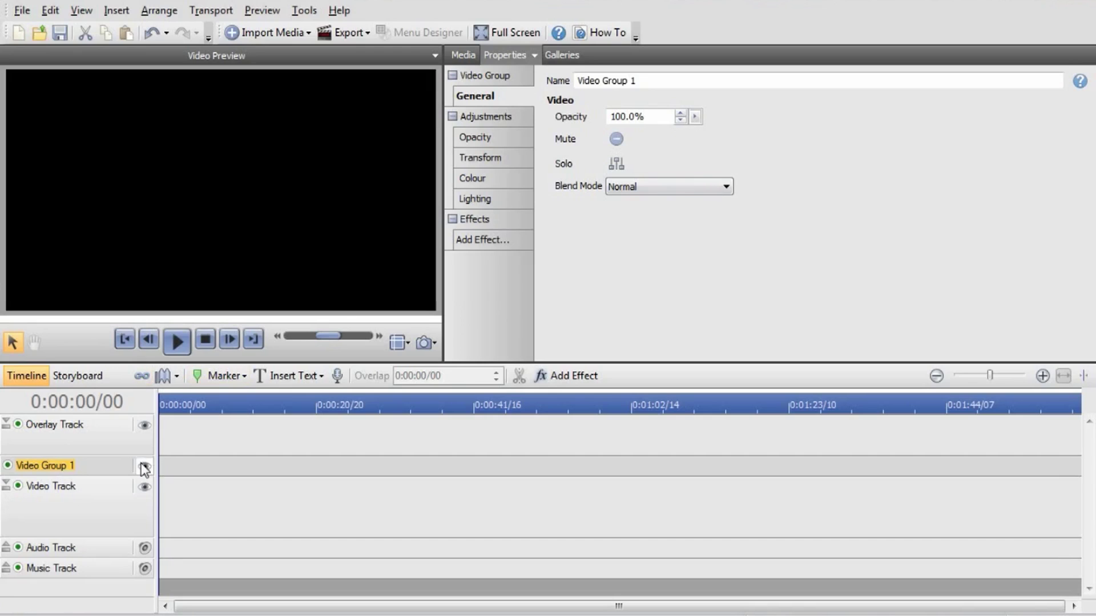
pyautogui.rightClick(91, 473)
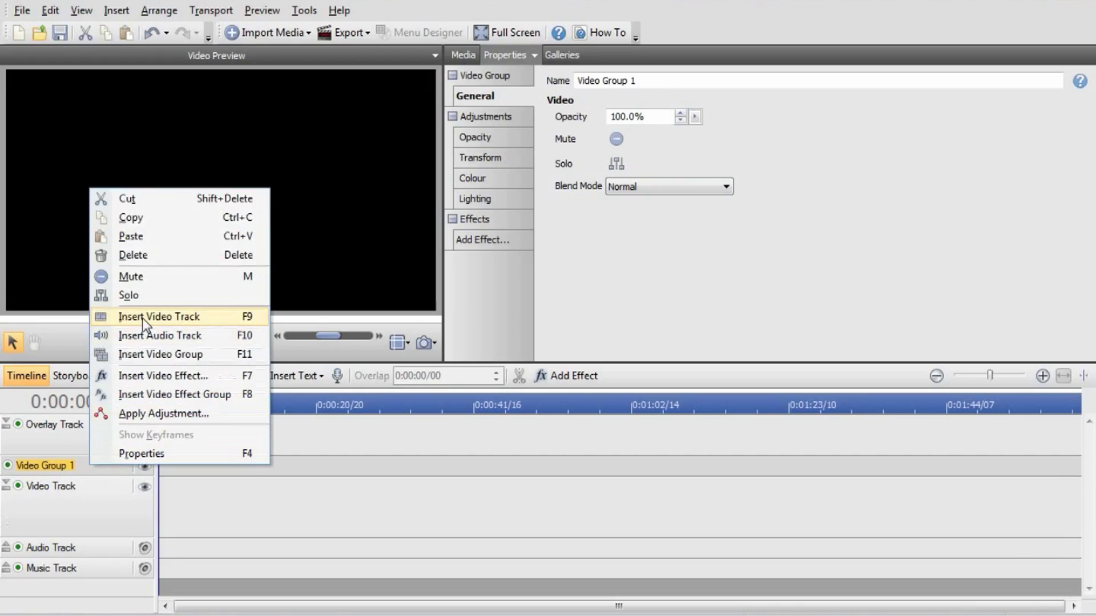
pyautogui.press('Escape')
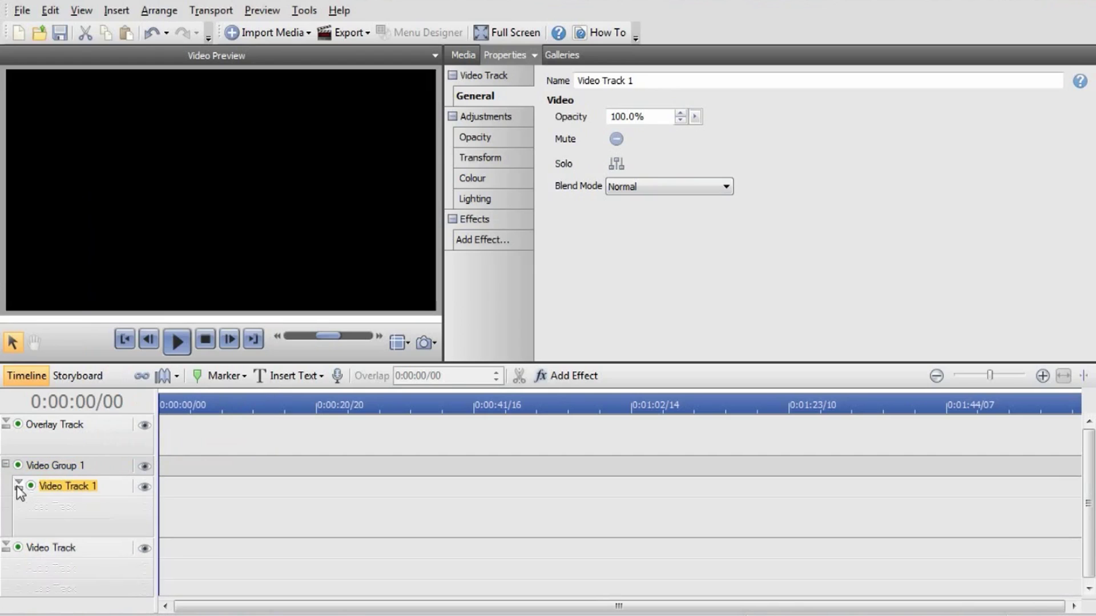
pyautogui.click(19, 487)
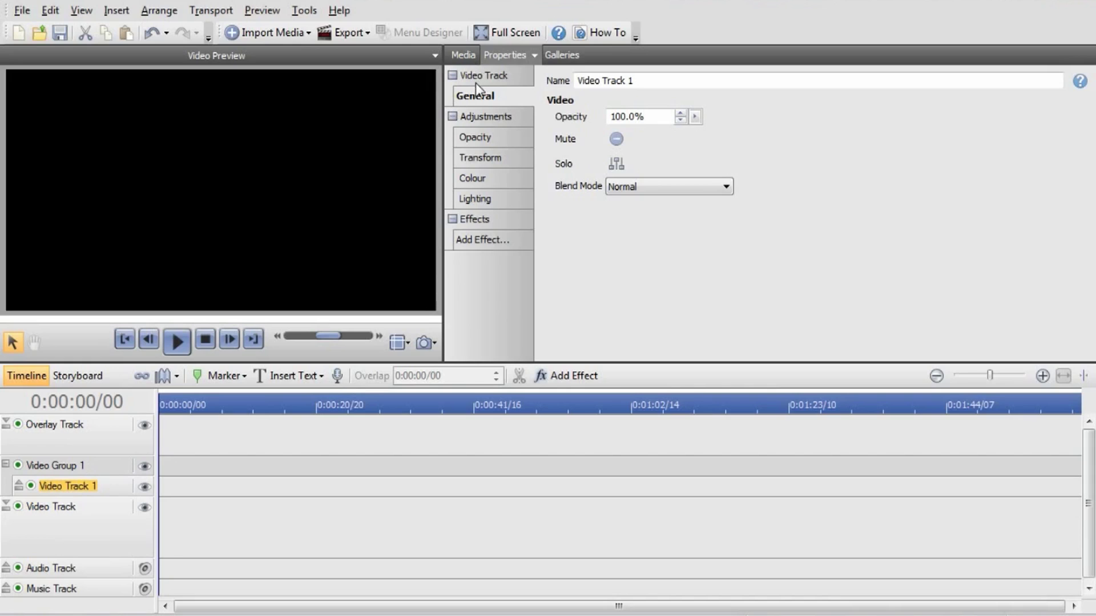
# Place the Circle quickshape from the library's sample Quickshapes at the start of Video Track 1
pyautogui.click(471, 57)
pyautogui.click(472, 97)
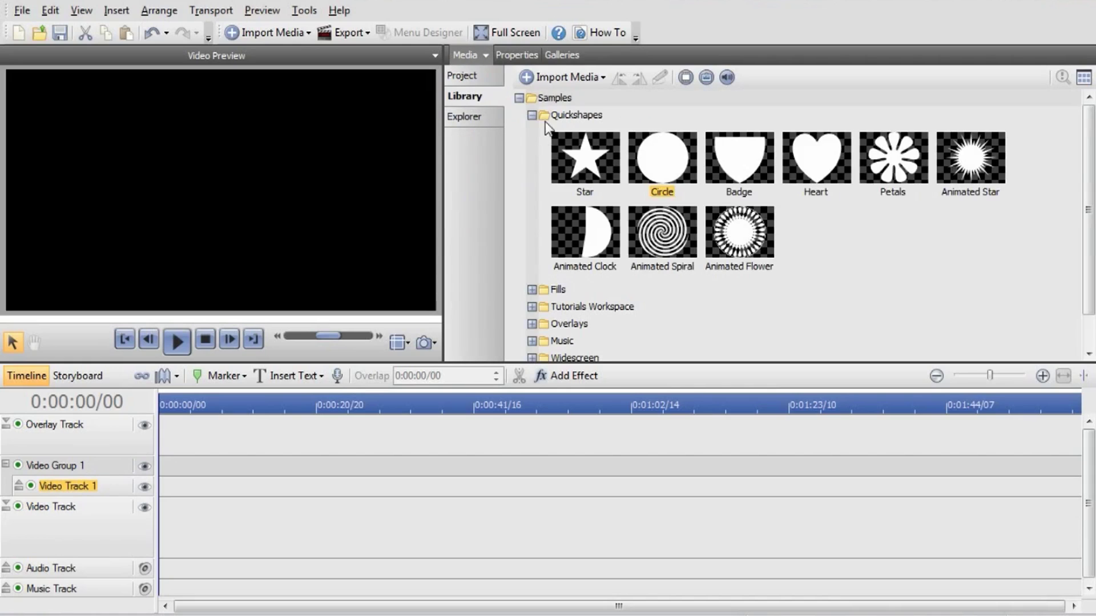
pyautogui.moveTo(660, 177); pyautogui.dragTo(180, 486)
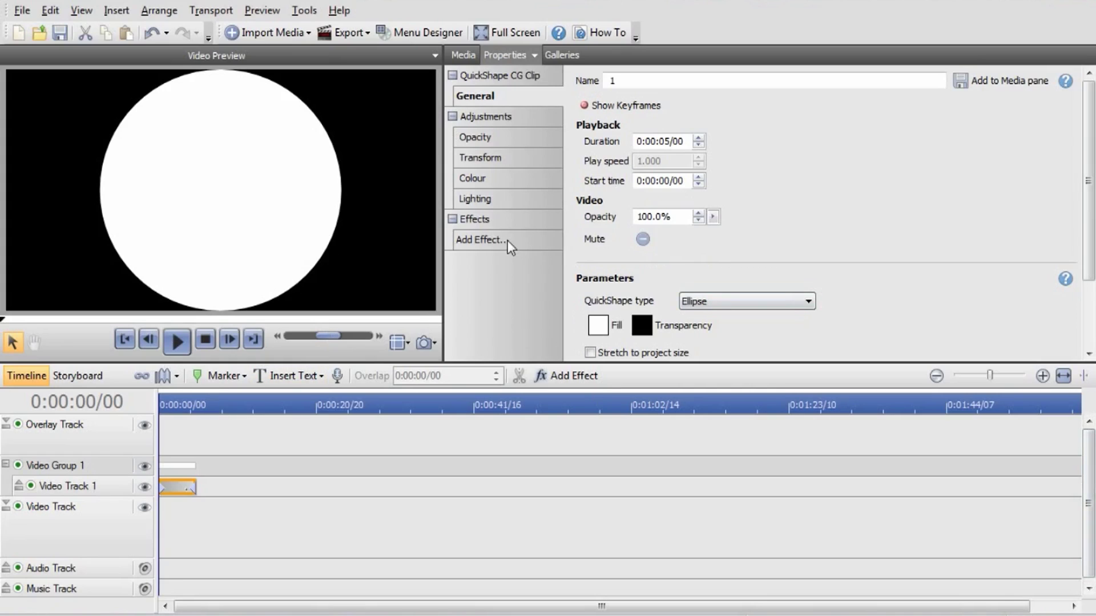
# Set the circle's fill to solid red (R=255 G=0 B=0)
pyautogui.moveTo(165, 406)
pyautogui.mouseDown()
pyautogui.moveTo(144, 416)
pyautogui.moveTo(230, 418)
pyautogui.moveTo(164, 423)
pyautogui.mouseUp()
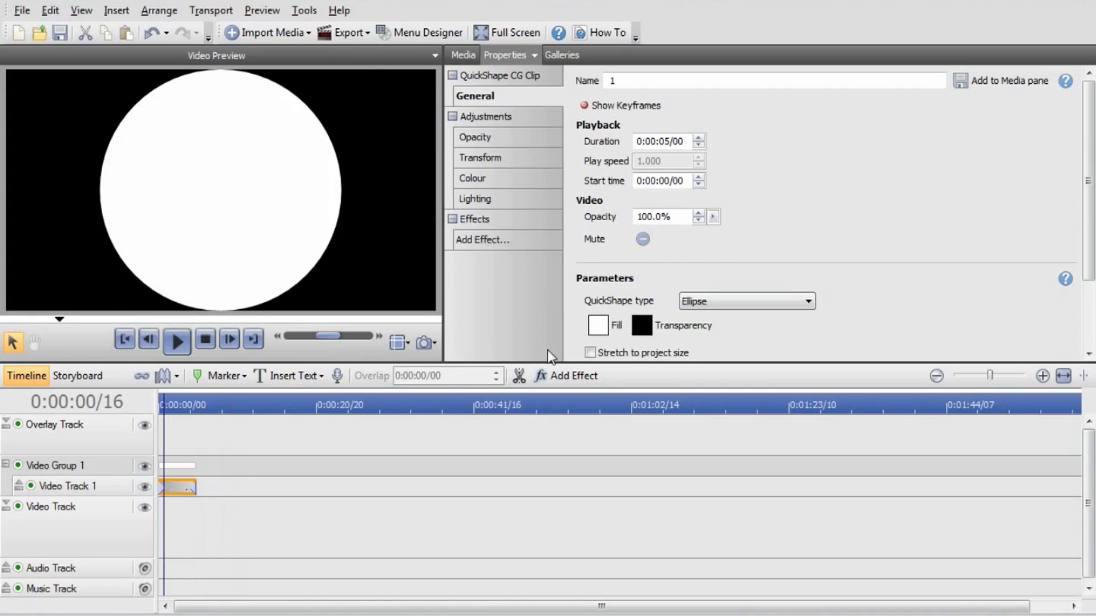
pyautogui.click(615, 331)
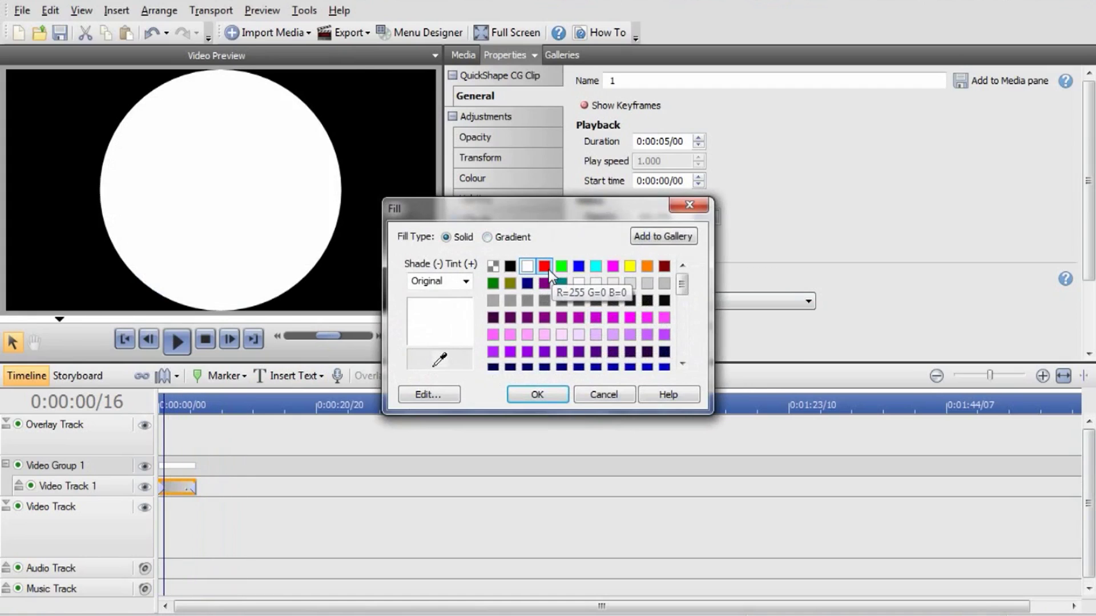
pyautogui.click(544, 266)
pyautogui.click(534, 394)
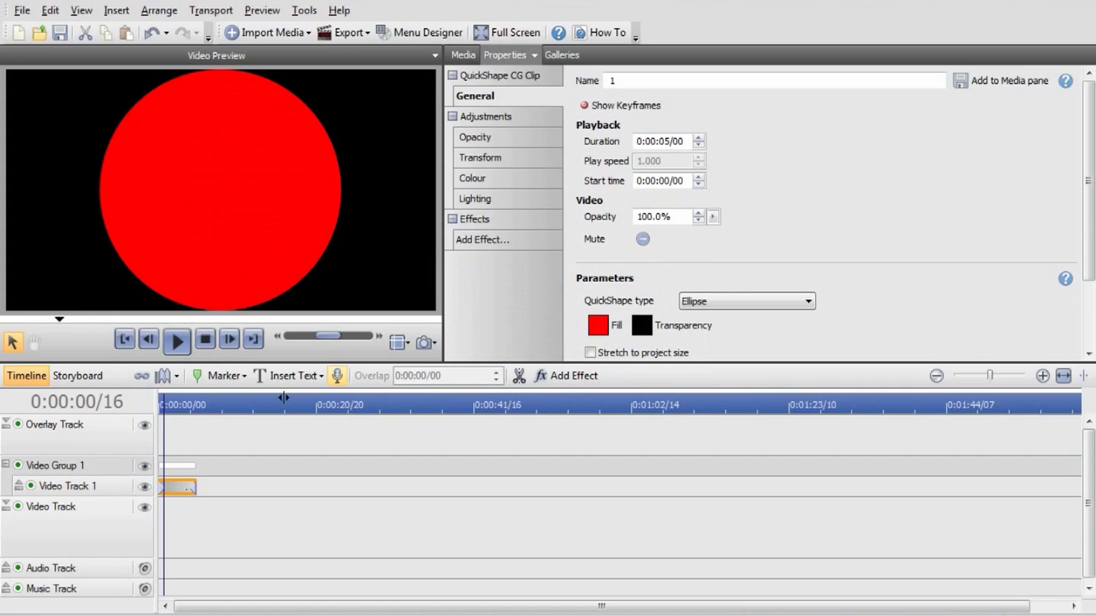
# Transform the circle to about 25.68% scale and move it partly off the frame's left edge, about X -55.51%, Y -24.90%
pyautogui.moveTo(172, 412); pyautogui.dragTo(182, 415)
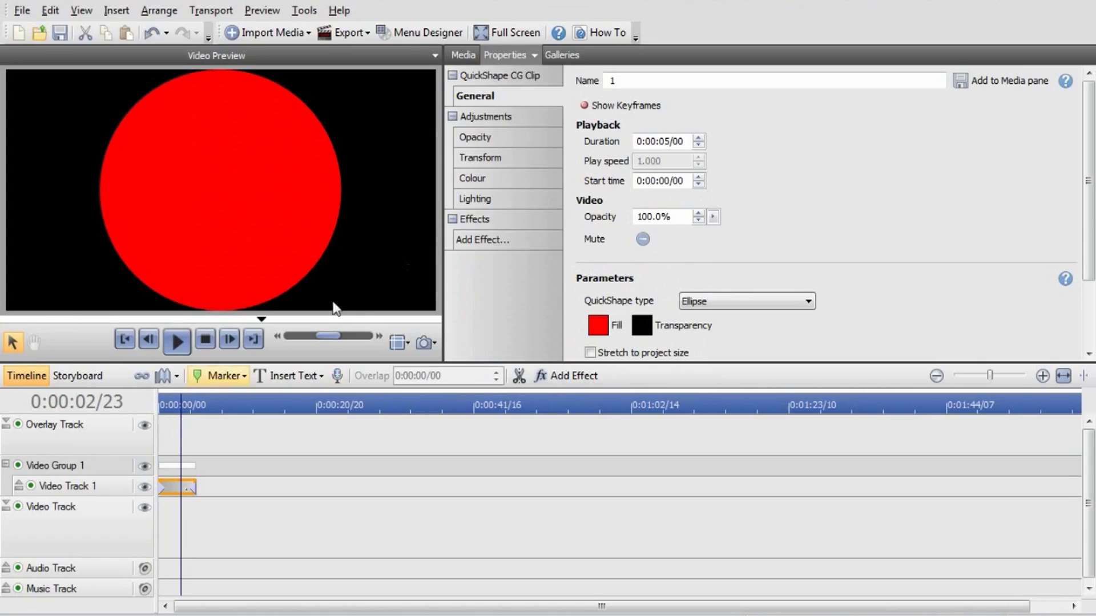
pyautogui.click(506, 160)
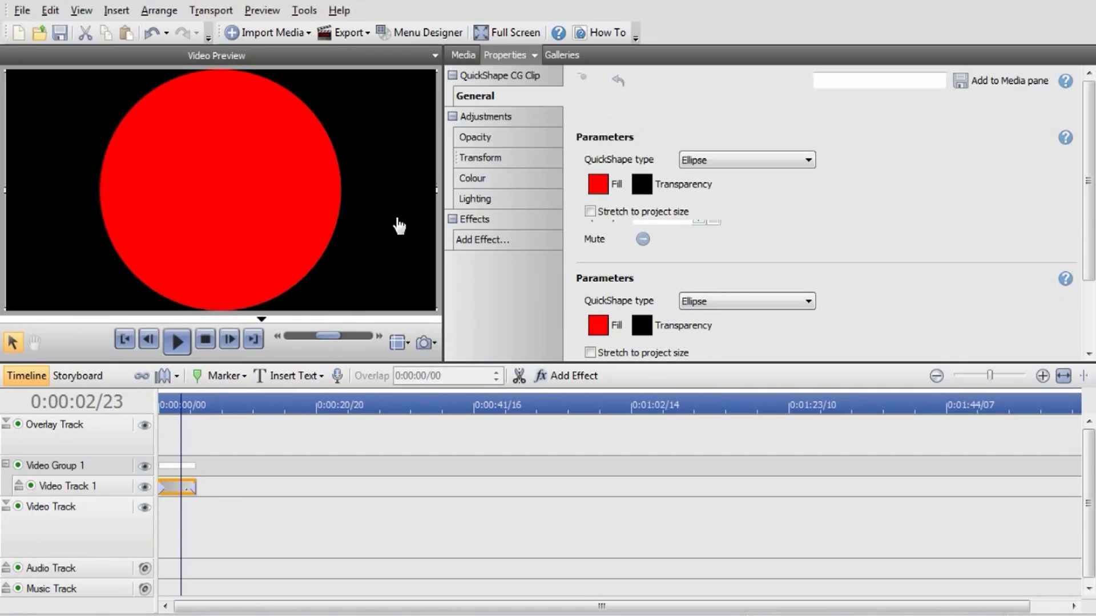
pyautogui.click(488, 162)
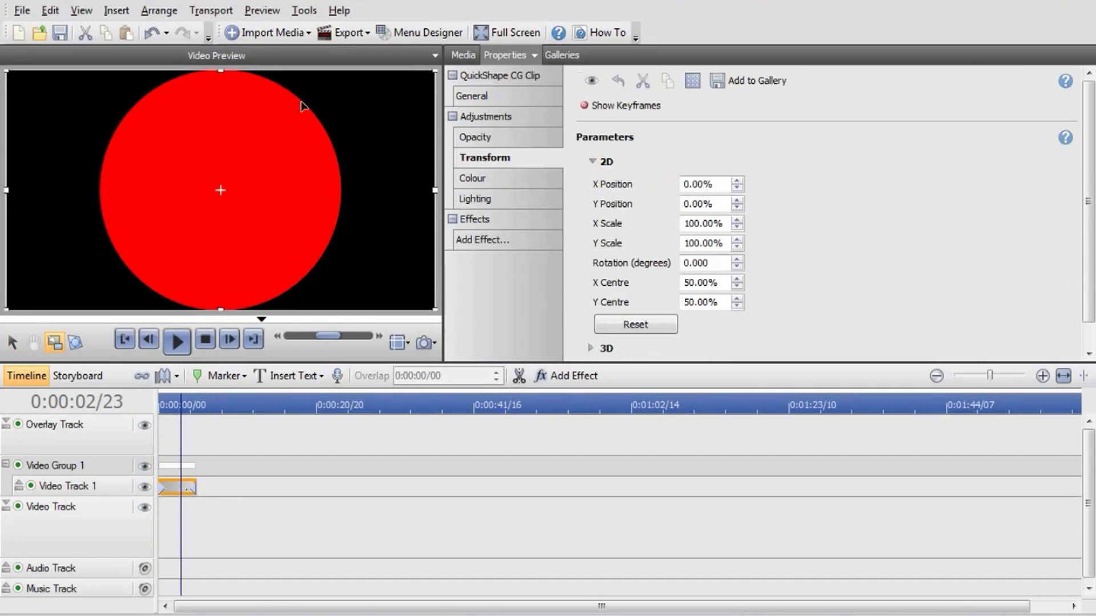
pyautogui.moveTo(340, 112); pyautogui.dragTo(272, 148)
pyautogui.moveTo(365, 107); pyautogui.dragTo(114, 280)
pyautogui.moveTo(113, 280); pyautogui.dragTo(148, 166)
pyautogui.moveTo(131, 158); pyautogui.dragTo(24, 137)
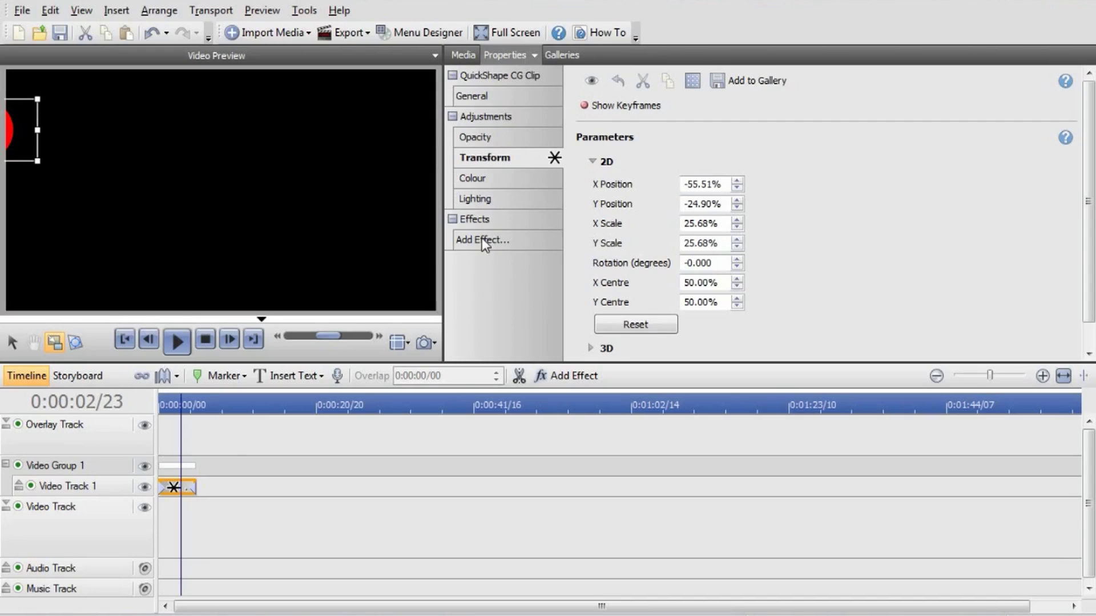
# Show the Transform keyframes, add one at 0:00:00/10, and move the ball to about X -18.21%, Y 38.23%
pyautogui.click(1041, 375)
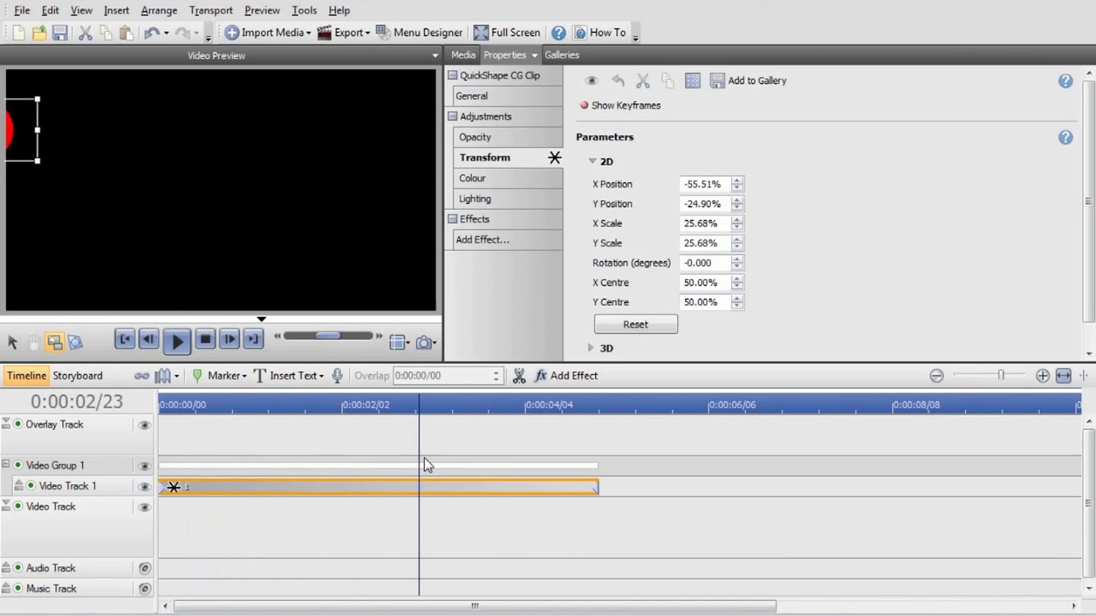
pyautogui.click(598, 108)
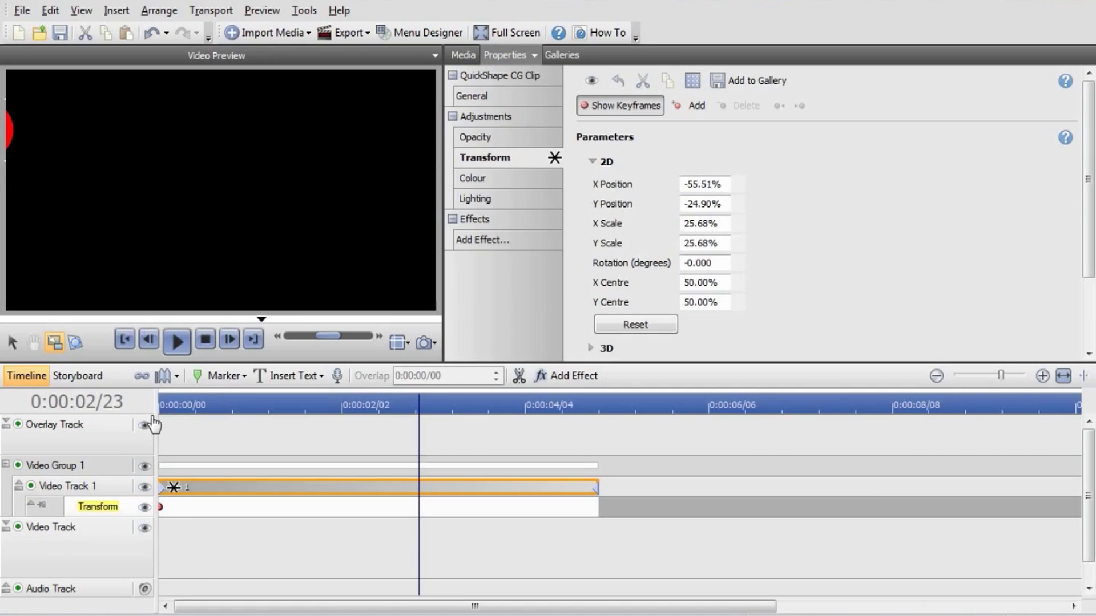
pyautogui.click(182, 405)
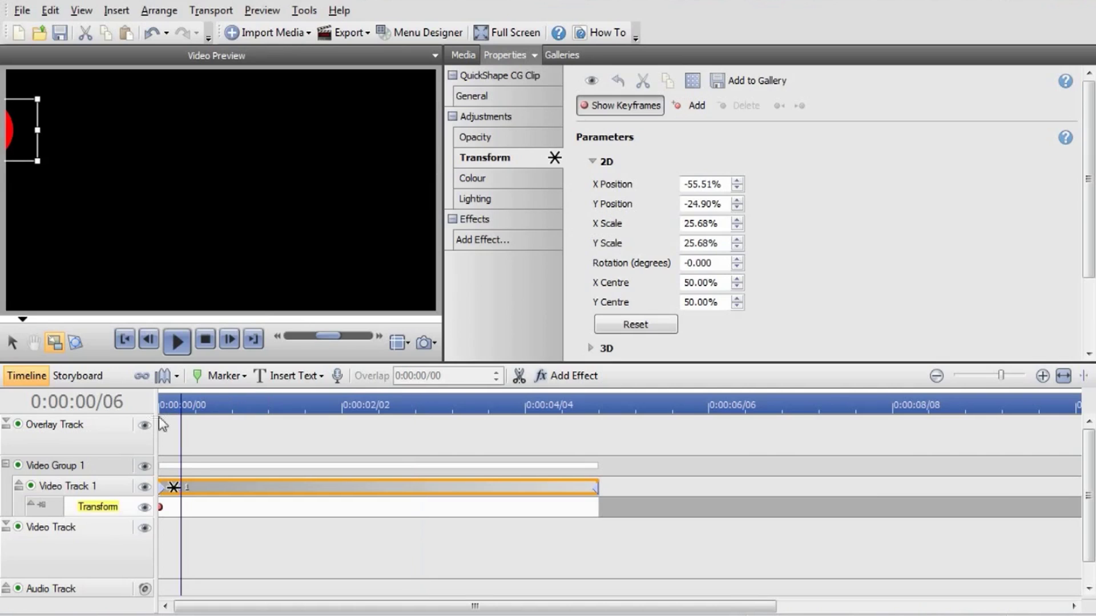
pyautogui.moveTo(196, 404); pyautogui.dragTo(170, 404)
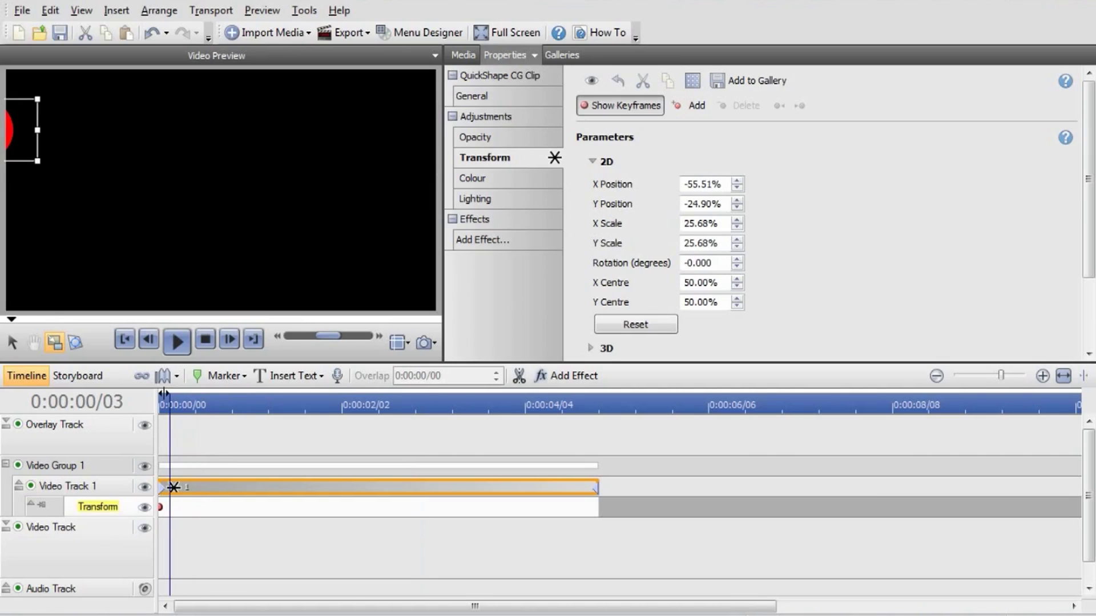
pyautogui.click(195, 404)
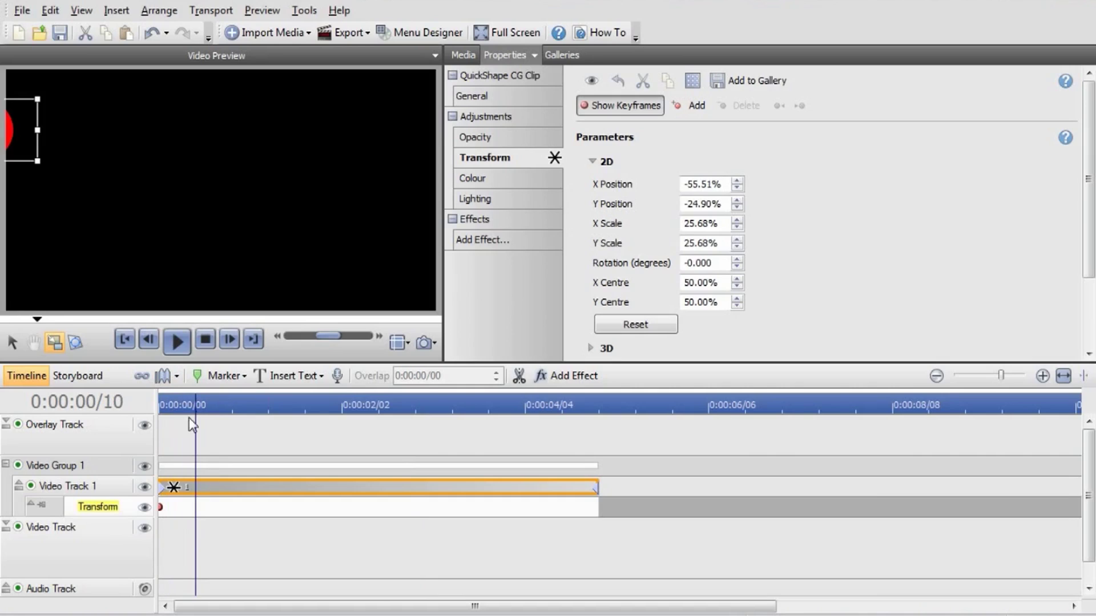
pyautogui.doubleClick(196, 507)
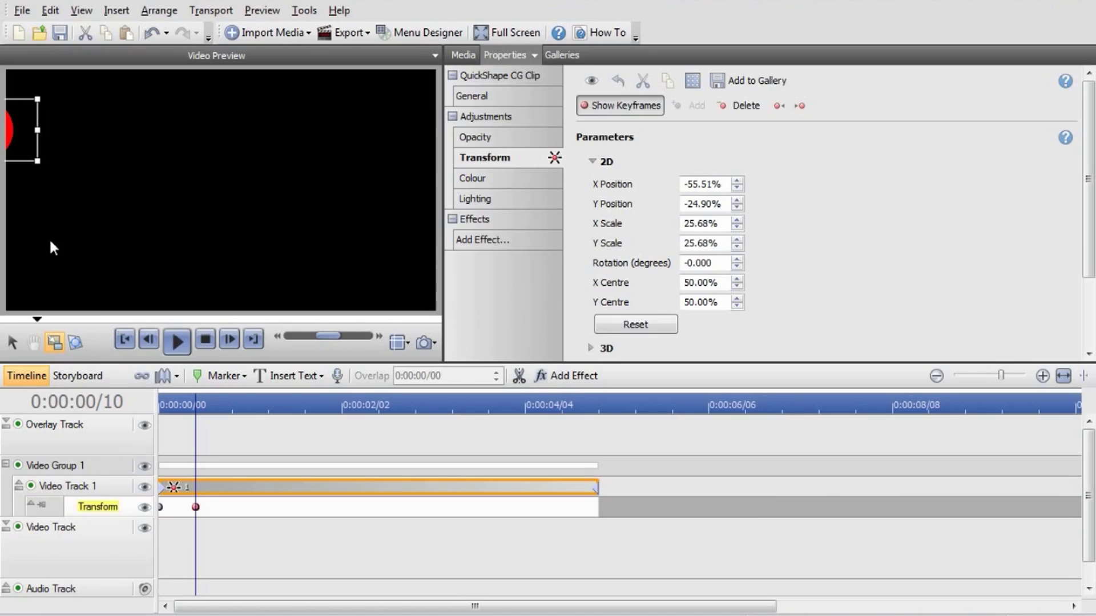
pyautogui.moveTo(62, 203); pyautogui.dragTo(221, 355)
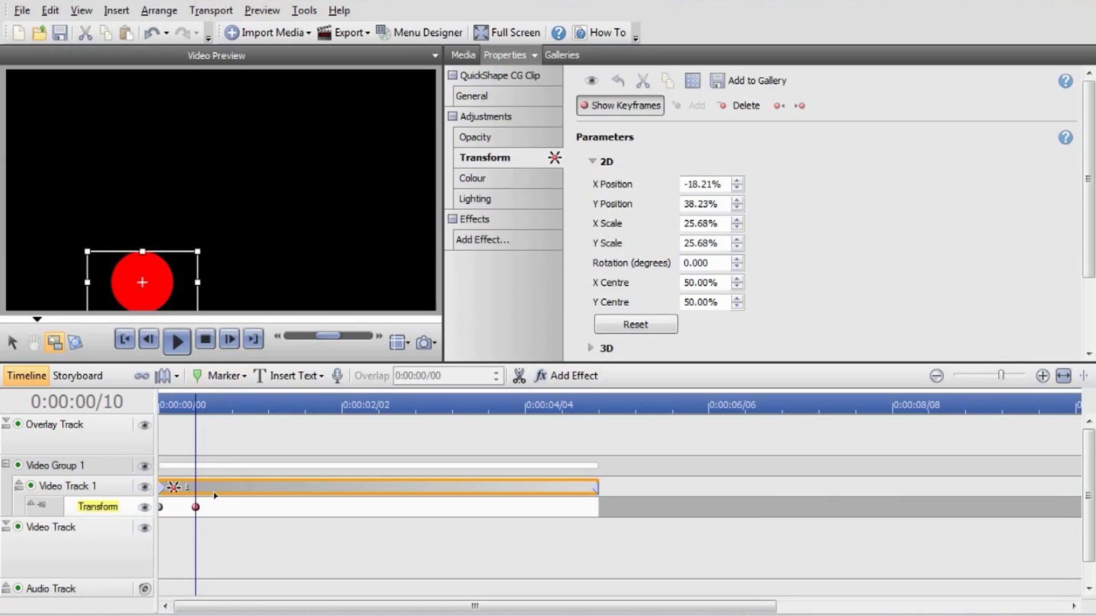
# Play the ball's first movement from the start of the timeline, then pause
pyautogui.moveTo(196, 402); pyautogui.dragTo(160, 405)
pyautogui.click(183, 346)
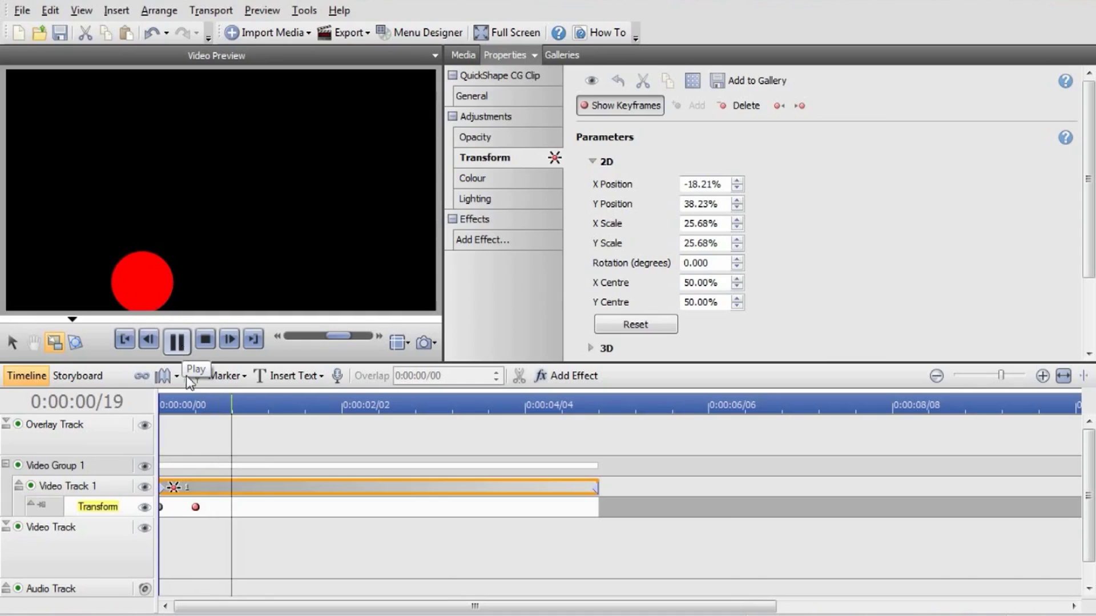
pyautogui.click(178, 345)
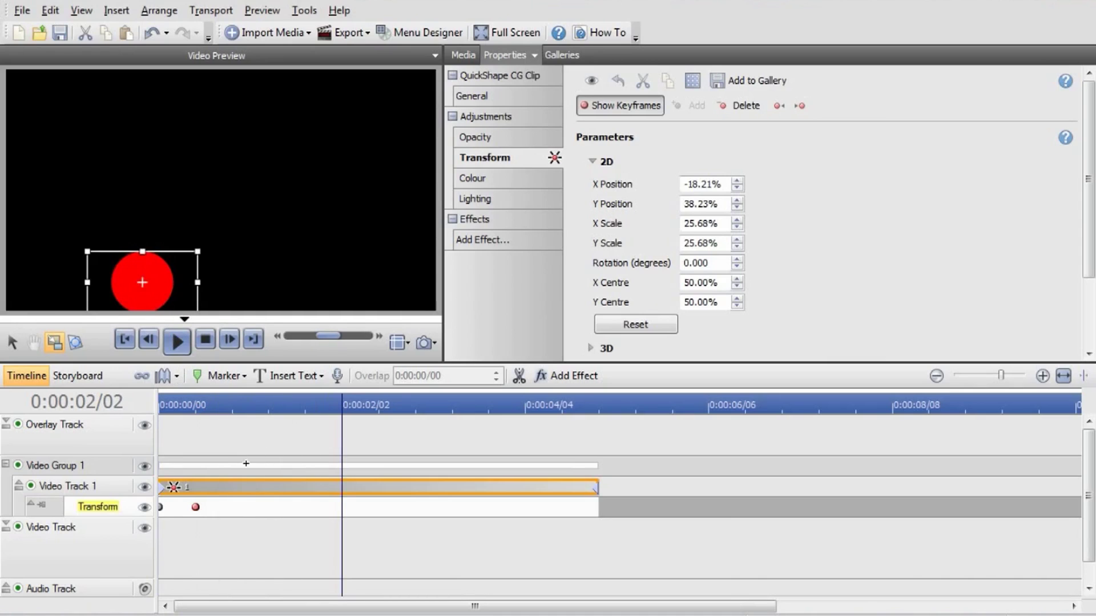
# Add a Transform keyframe at 0:00:00/23 and move the ball up to about X 10.51%, Y -13.55%
pyautogui.moveTo(177, 297); pyautogui.dragTo(176, 296)
pyautogui.click(243, 509)
pyautogui.moveTo(162, 297); pyautogui.dragTo(293, 178)
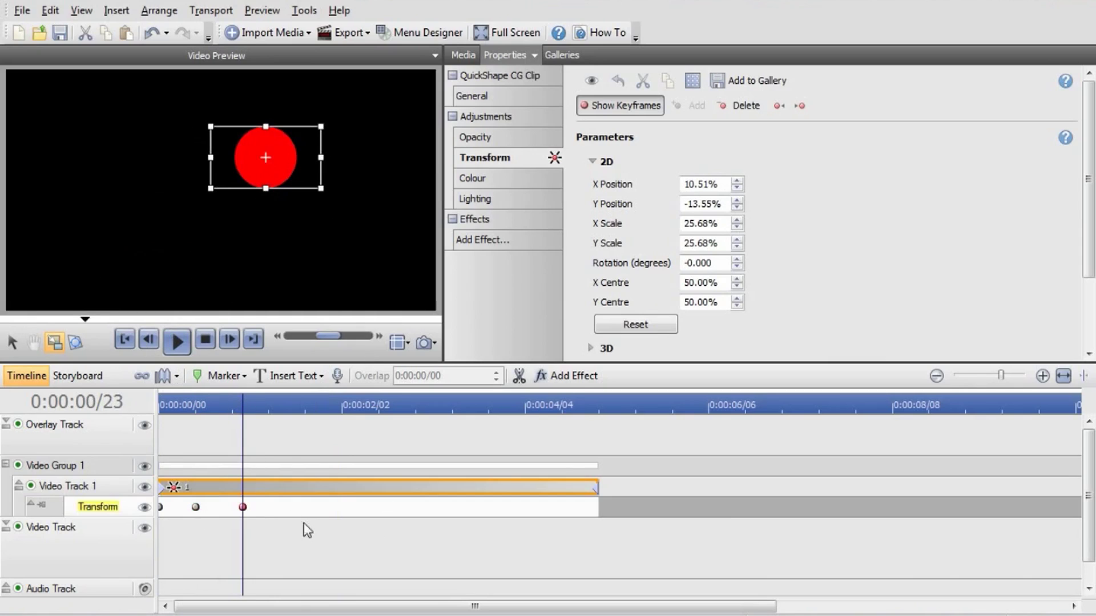
# Add Transform keyframes at 0:00:01/14 with the ball at about X 35.64%, Y 41.42%, and at 0:00:02/07 at about X 55.99%, Y -16.03%
pyautogui.click(279, 162)
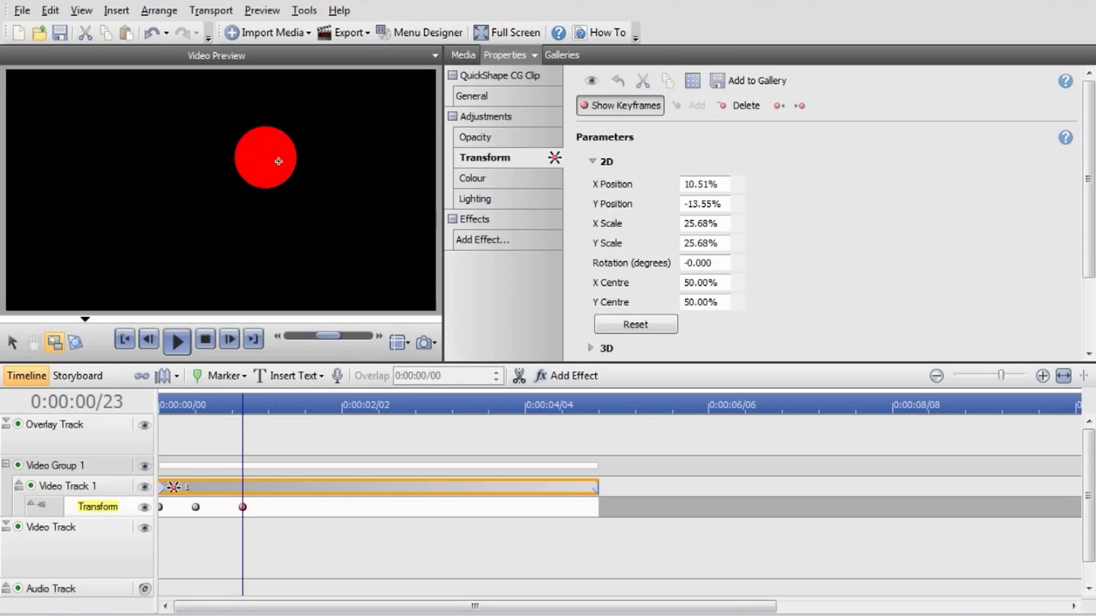
pyautogui.doubleClick(297, 506)
pyautogui.moveTo(294, 144); pyautogui.dragTo(401, 279)
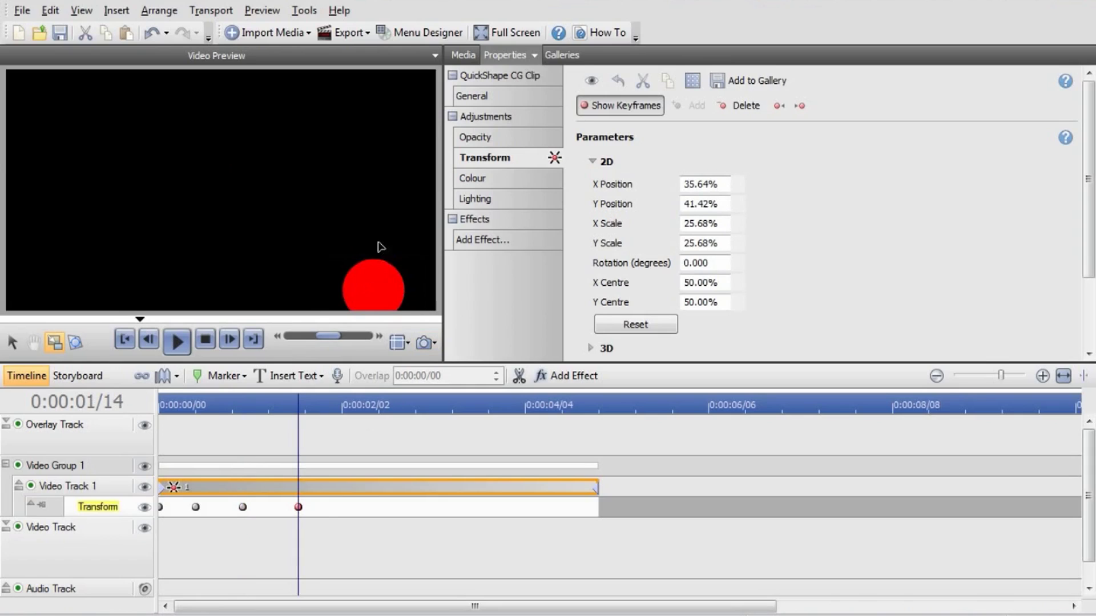
pyautogui.moveTo(401, 295); pyautogui.dragTo(497, 166)
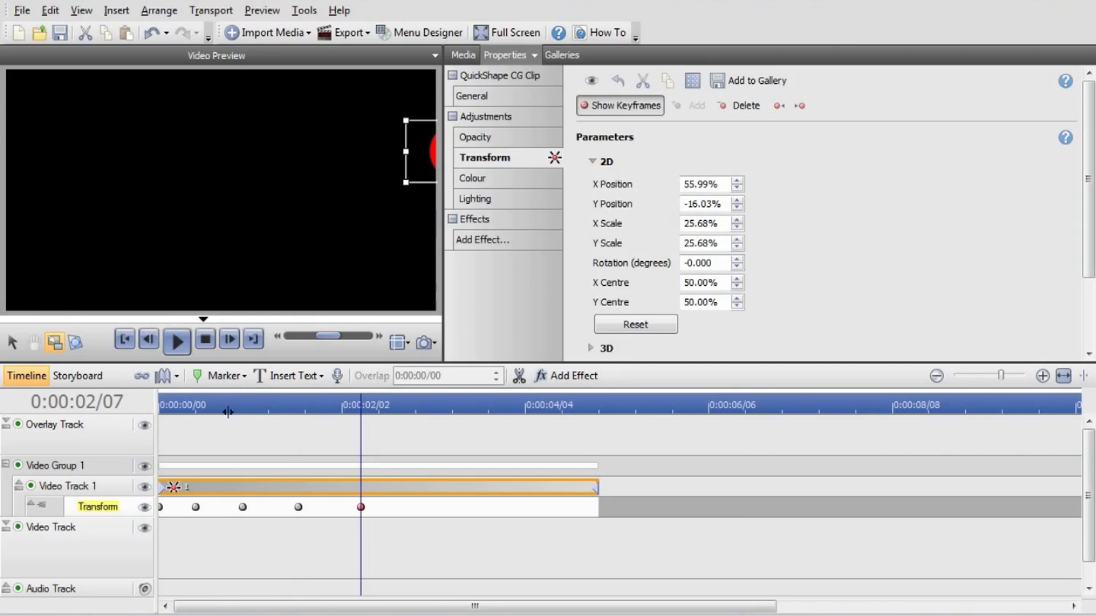
# Play the full bouncing animation from the start of the timeline, then pause
pyautogui.moveTo(228, 410); pyautogui.dragTo(135, 394)
pyautogui.click(182, 334)
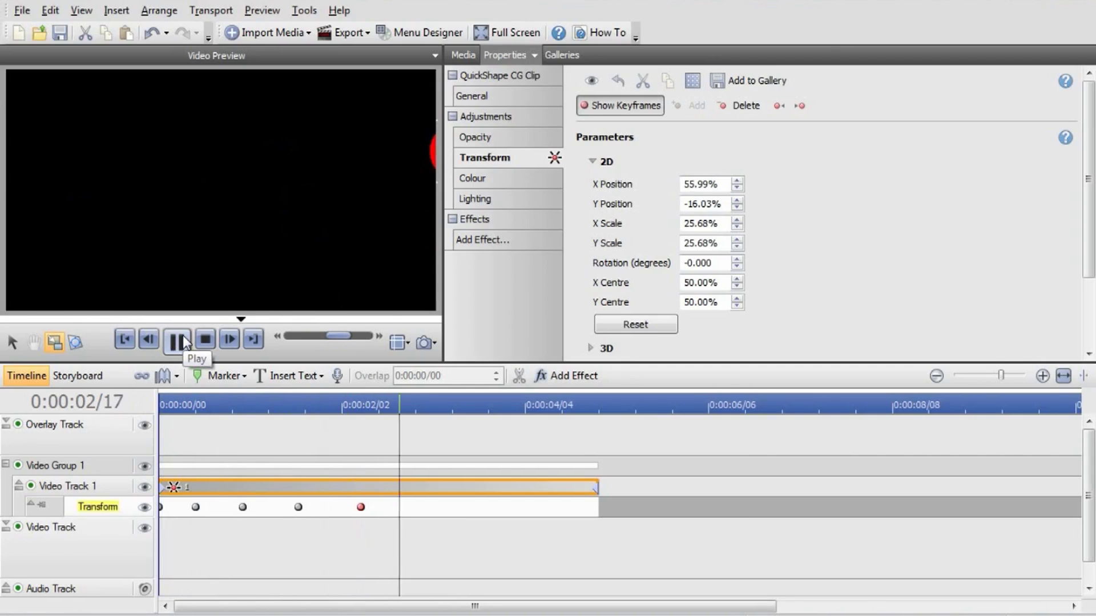
pyautogui.click(182, 336)
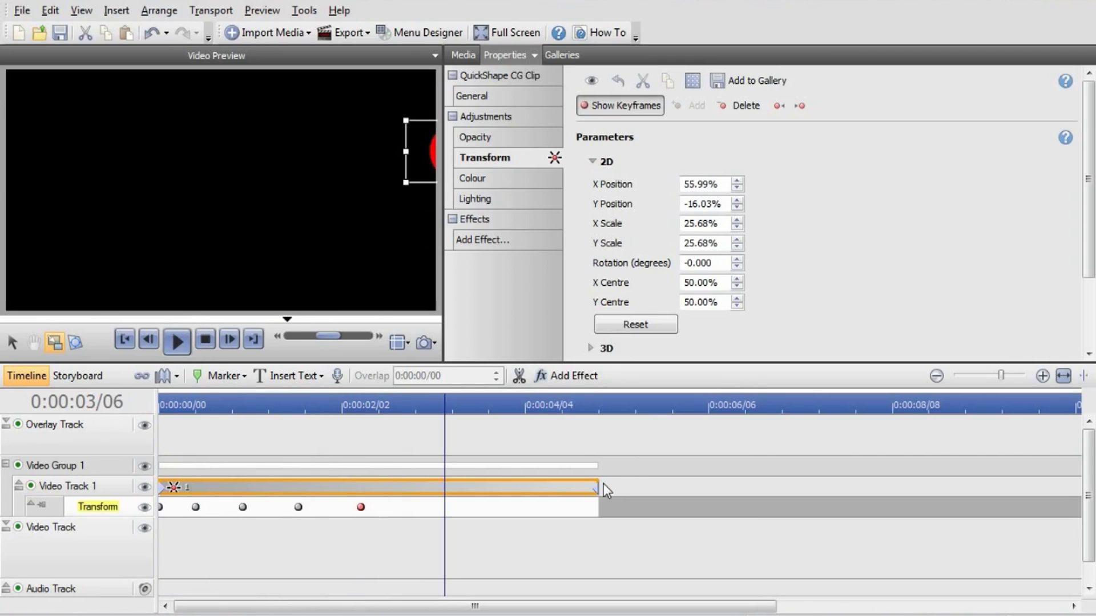
# Shorten the circle clip to about 3 seconds to speed up its motion and play back the result
pyautogui.moveTo(597, 486); pyautogui.dragTo(429, 498)
pyautogui.click(201, 405)
pyautogui.click(178, 340)
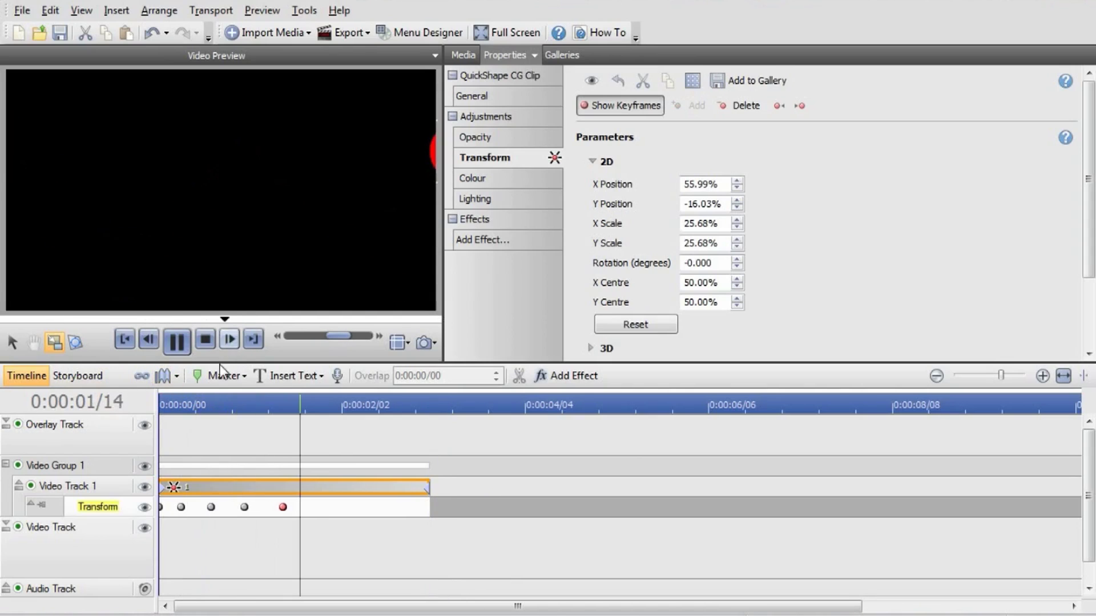
pyautogui.click(177, 341)
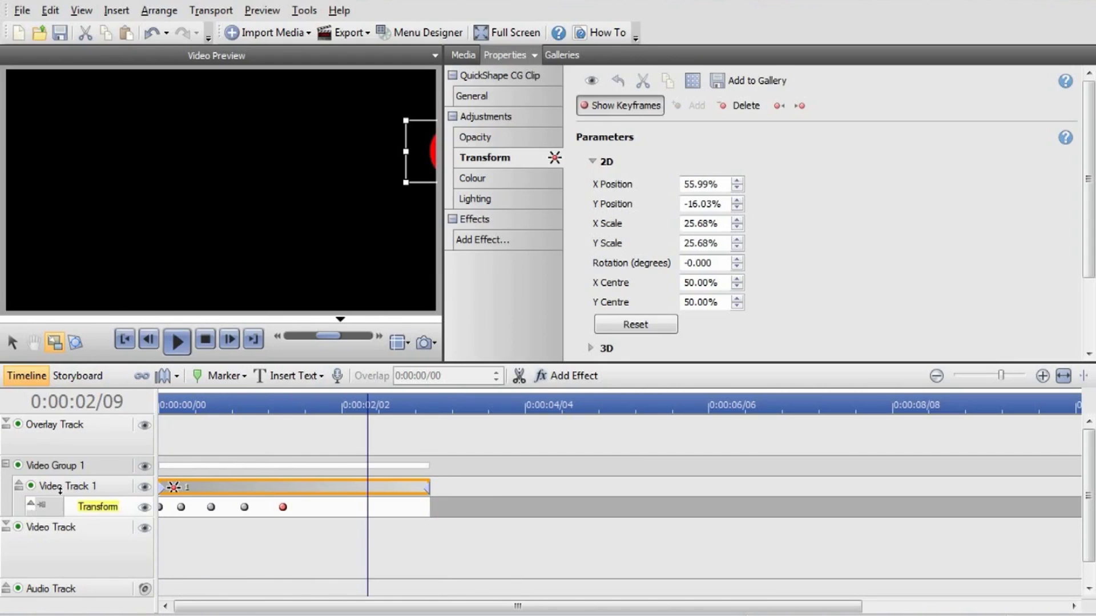
# Replay the faster bounce from the start and scrub through its keyframes to 0:00:01/00
pyautogui.moveTo(279, 403); pyautogui.dragTo(157, 416)
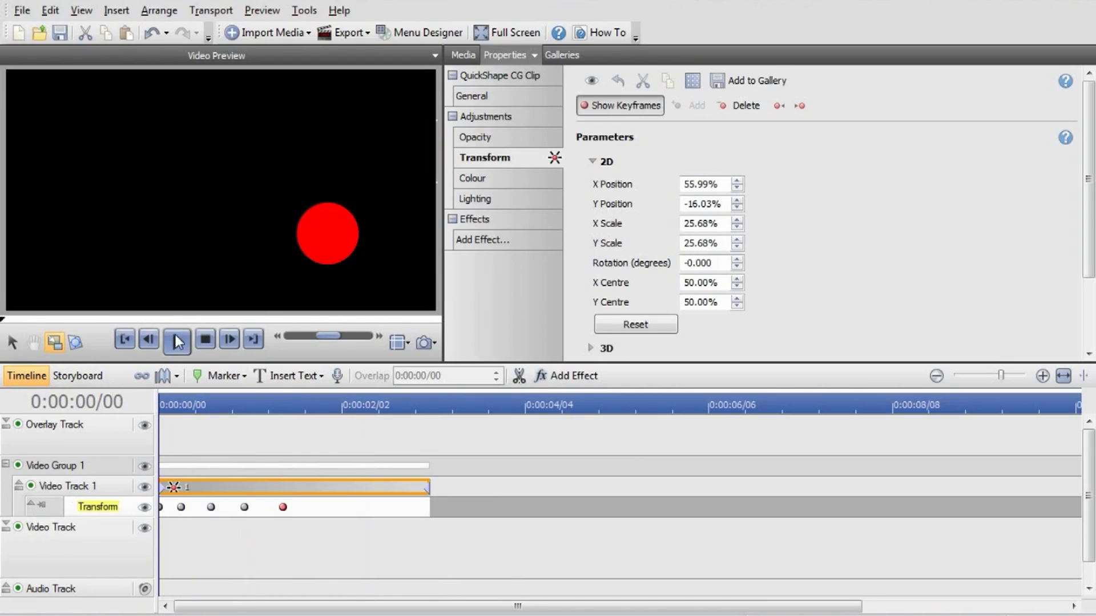
pyautogui.click(183, 340)
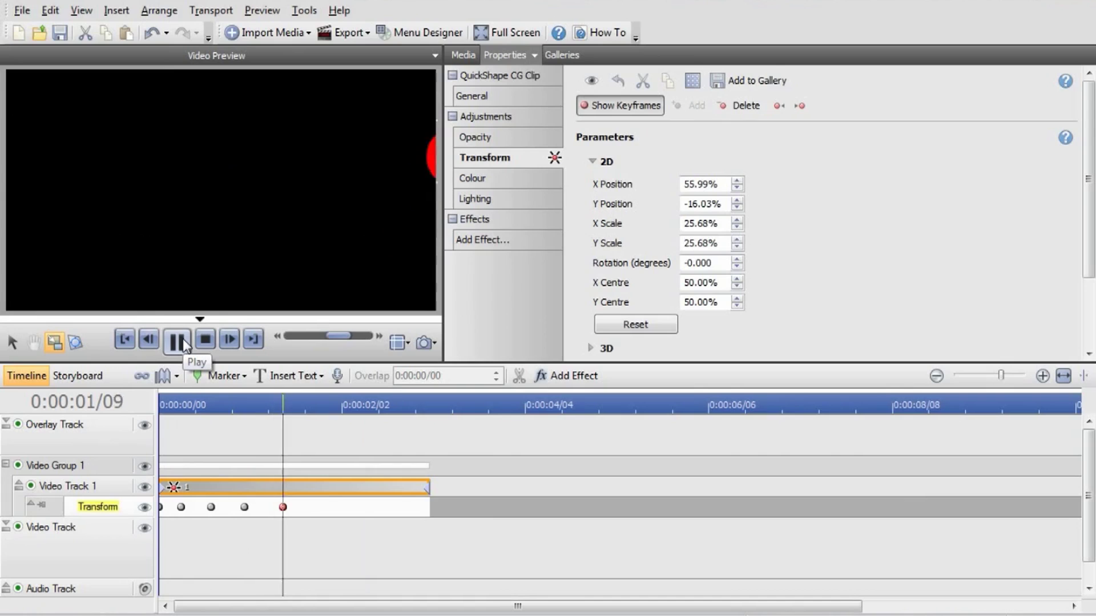
pyautogui.click(182, 338)
pyautogui.moveTo(183, 402); pyautogui.dragTo(247, 404)
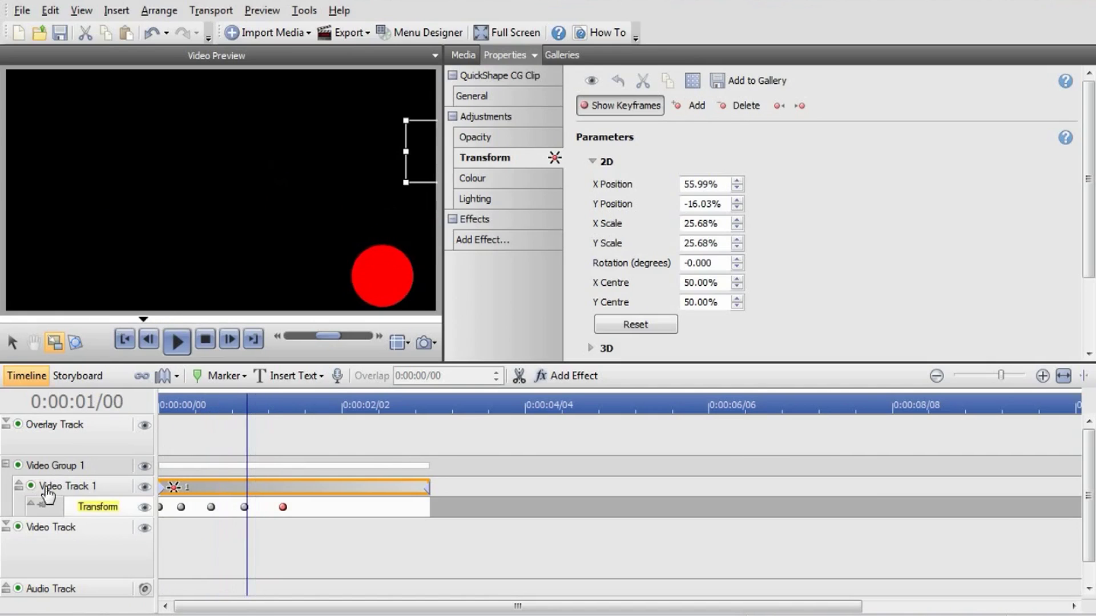
pyautogui.click(3, 553)
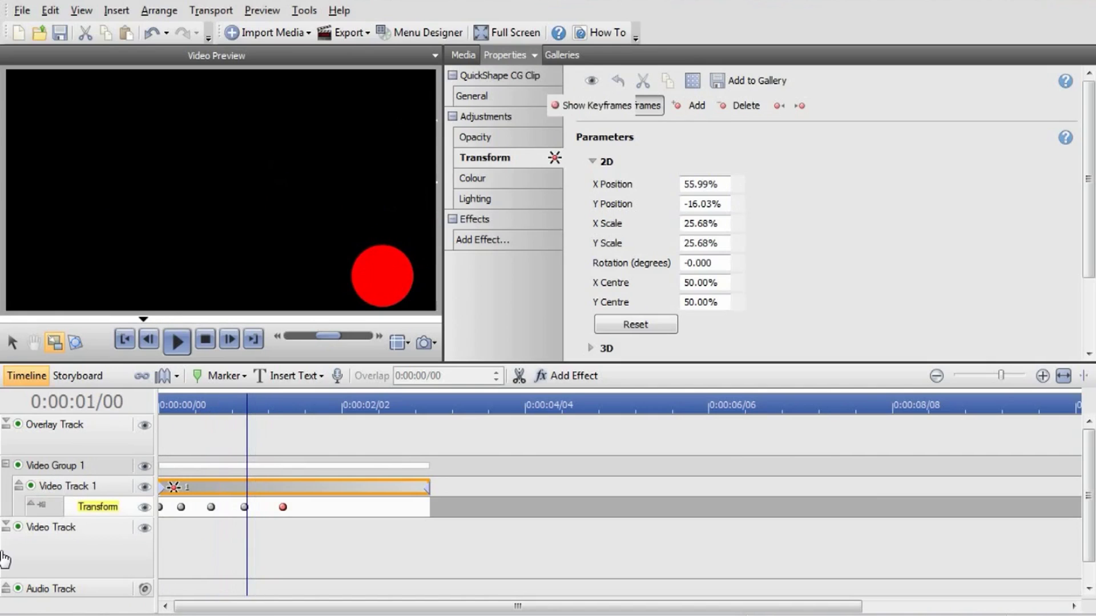
# Duplicate Video Track 1 inside Video Group 1, collapse the copy, and scrub to 0:00:00/15
pyautogui.click(83, 487)
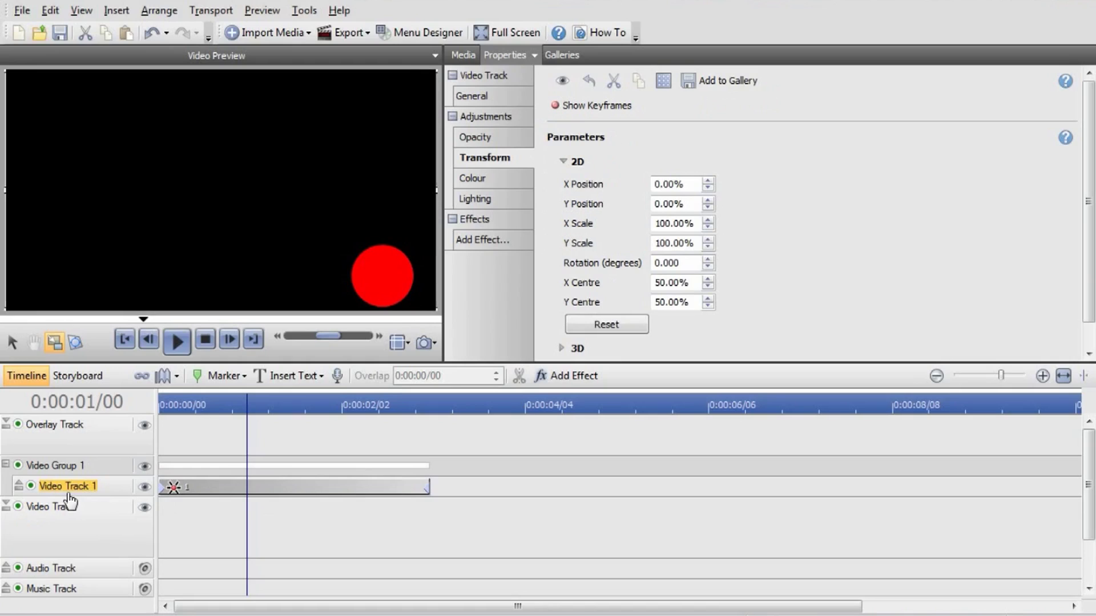
pyautogui.hotkey('ctrl', 'v')
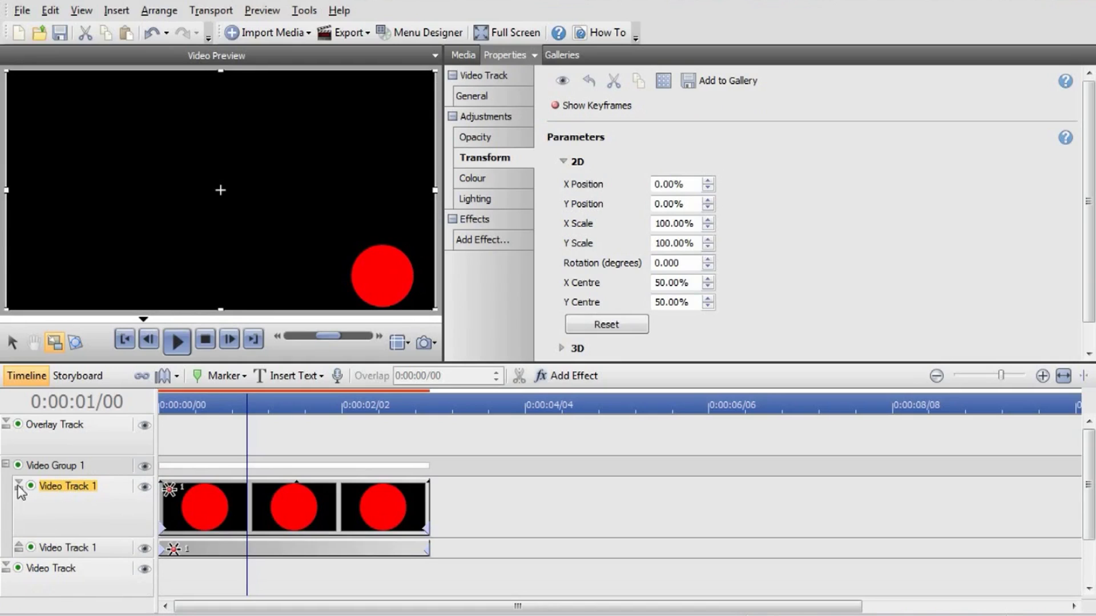
pyautogui.click(20, 485)
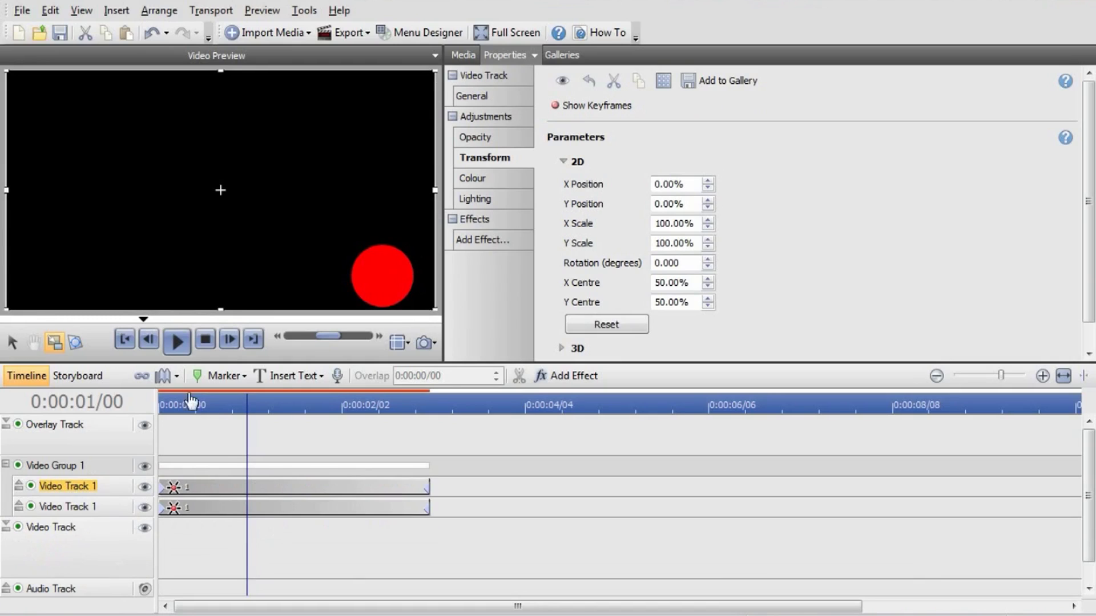
pyautogui.moveTo(228, 403)
pyautogui.mouseDown()
pyautogui.moveTo(178, 402)
pyautogui.moveTo(213, 403)
pyautogui.mouseUp()
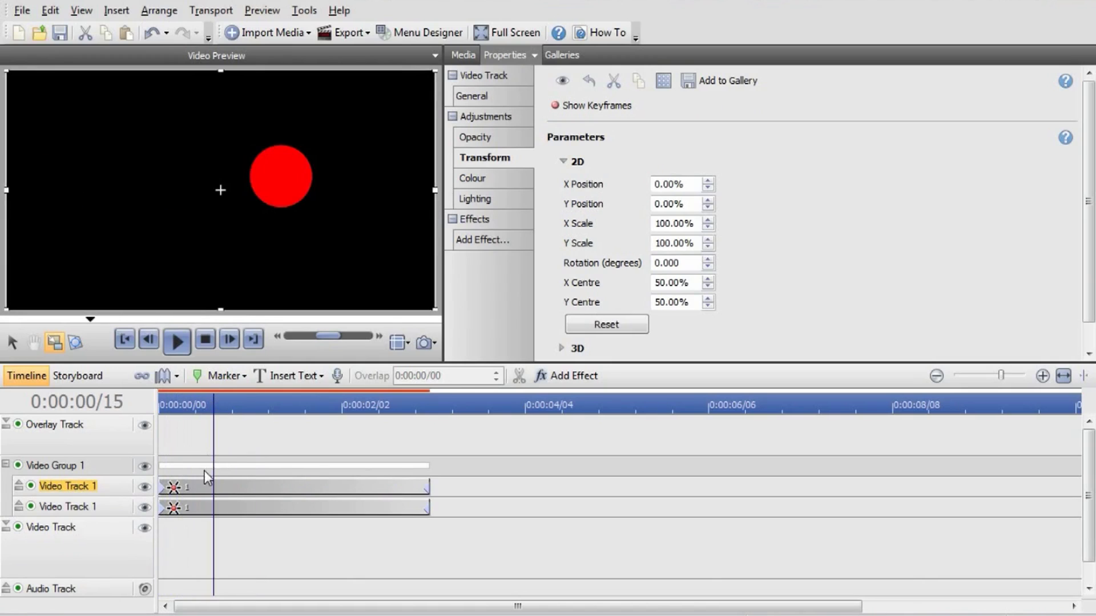
# Try offsetting the upper Video Track 1 to about X -44.48%, Y -0.35%, play it back, and return it to about X -0.40%, Y 0.00%
pyautogui.click(160, 489)
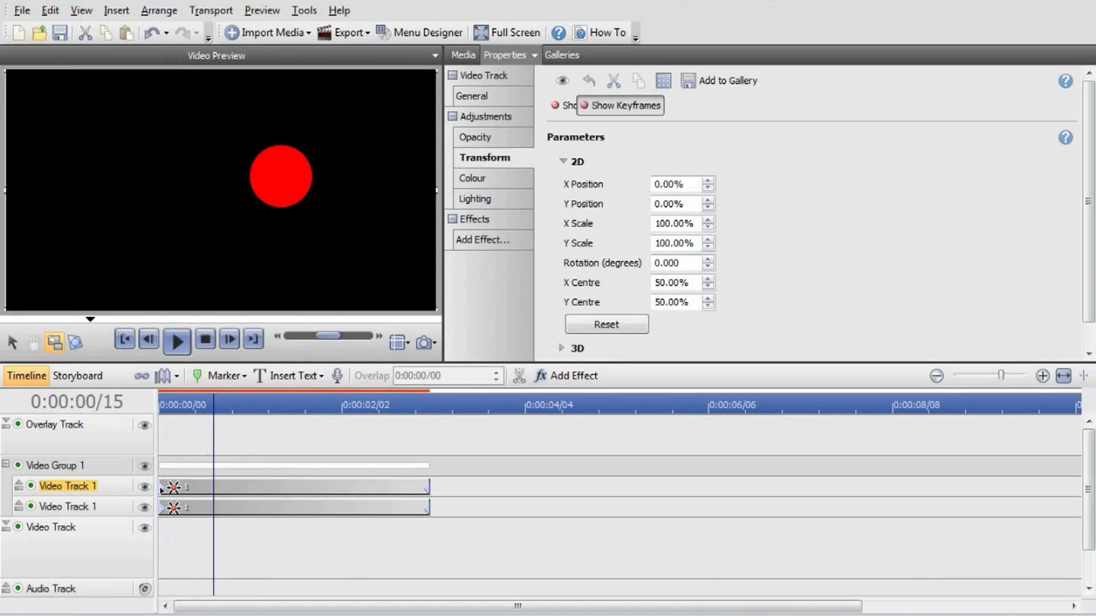
pyautogui.click(68, 496)
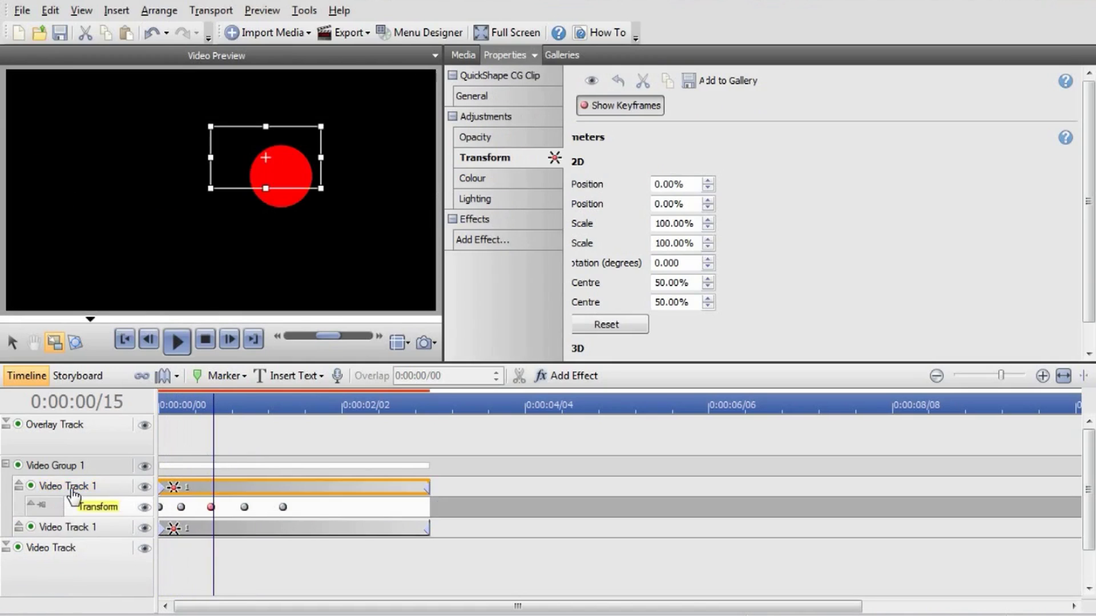
pyautogui.click(137, 474)
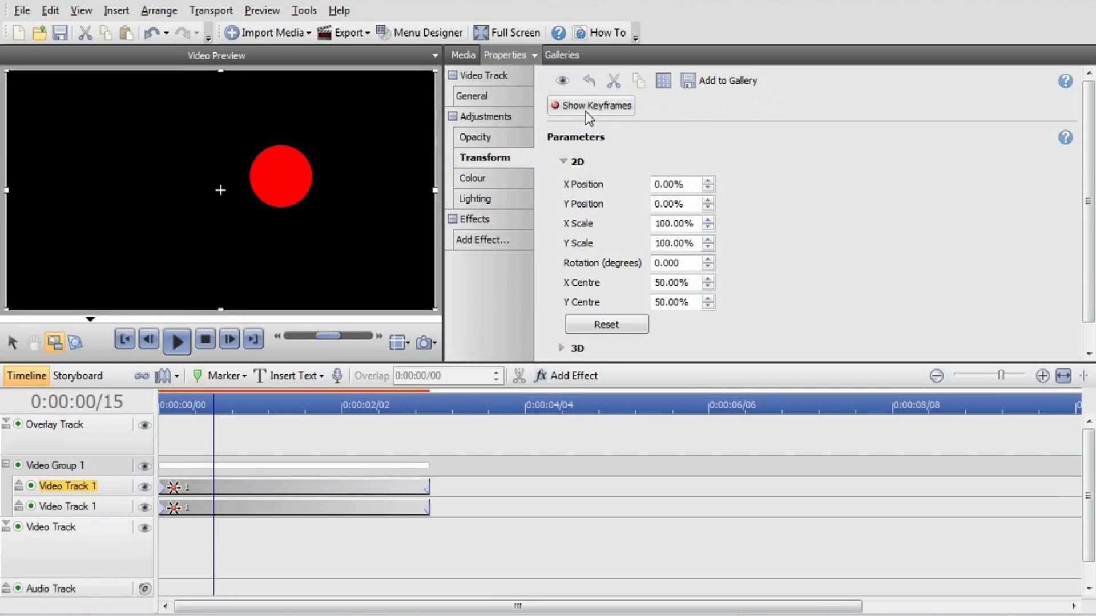
pyautogui.moveTo(246, 157)
pyautogui.mouseDown()
pyautogui.moveTo(145, 142)
pyautogui.moveTo(173, 162)
pyautogui.mouseUp()
pyautogui.click(175, 342)
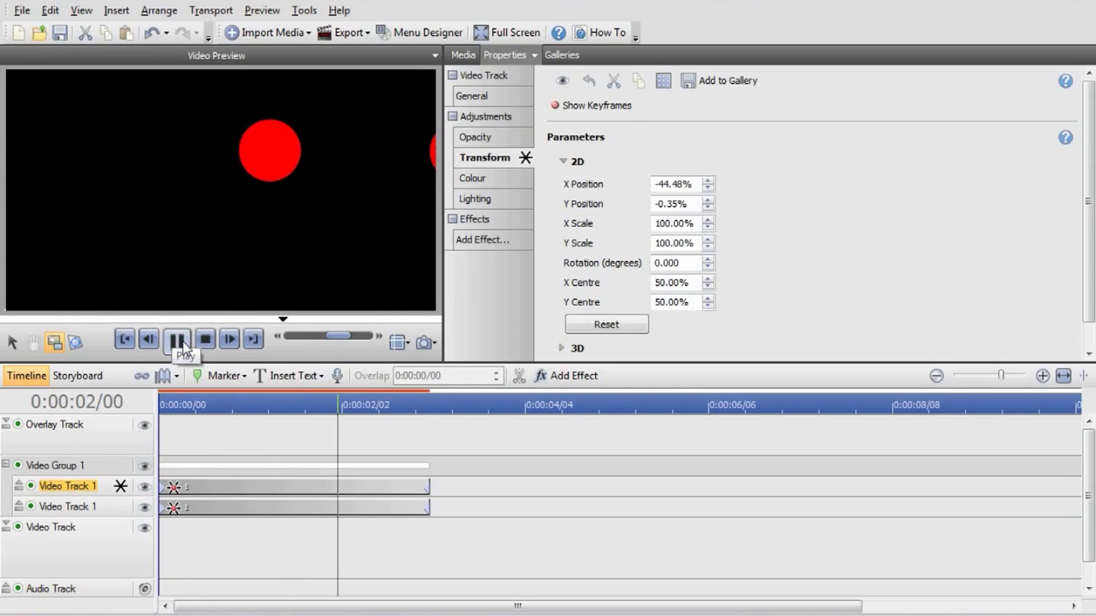
pyautogui.click(179, 341)
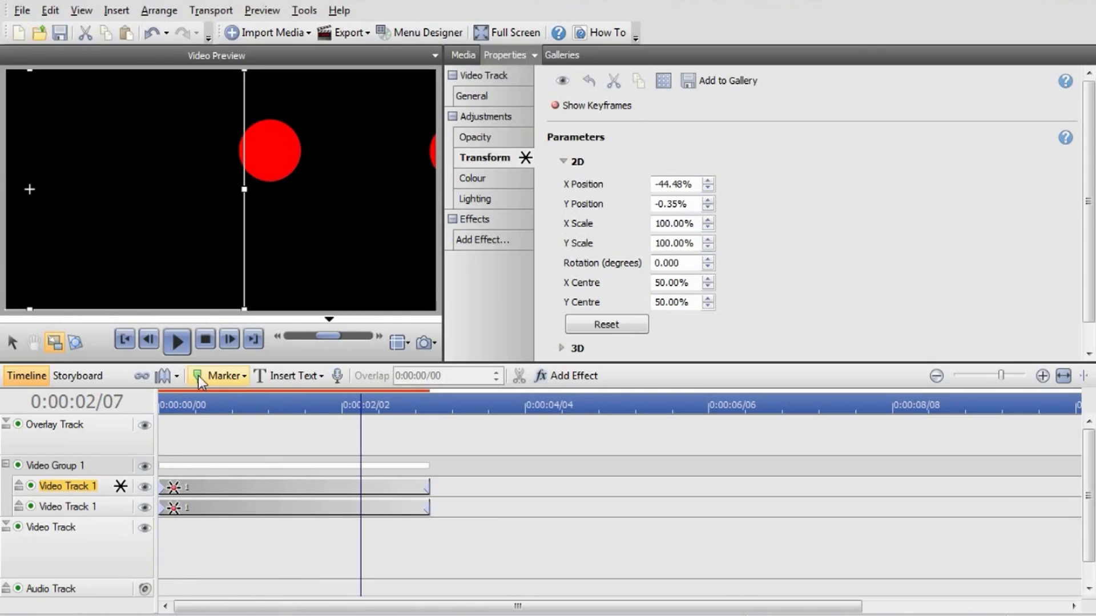
pyautogui.moveTo(190, 253); pyautogui.dragTo(370, 256)
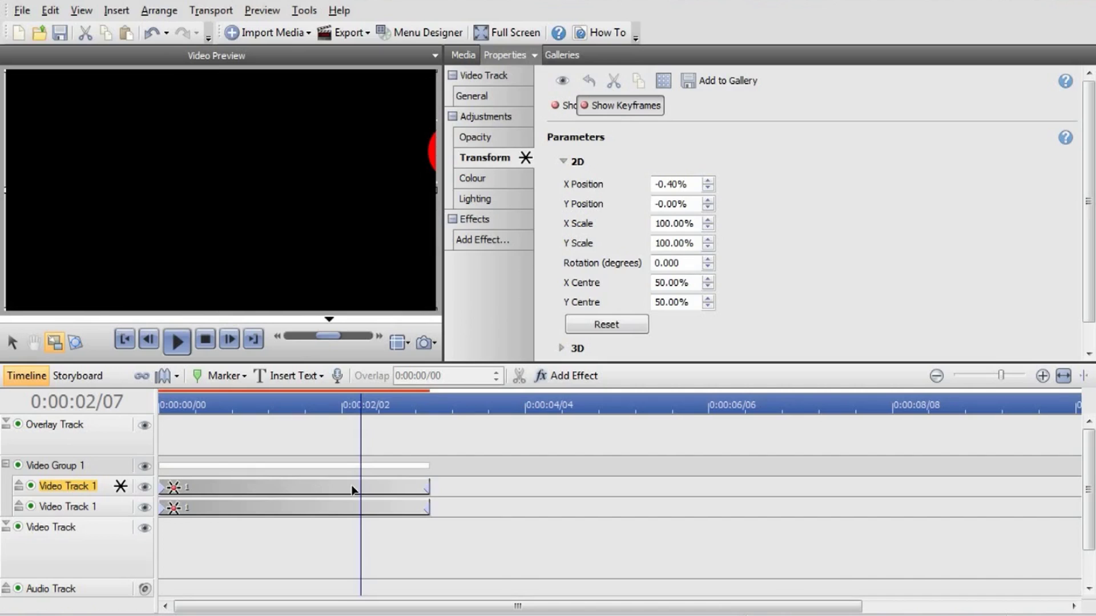
# Delay the circle clip on the upper Video Track 1 by about one second and play both balls from the start
pyautogui.moveTo(254, 489); pyautogui.dragTo(350, 493)
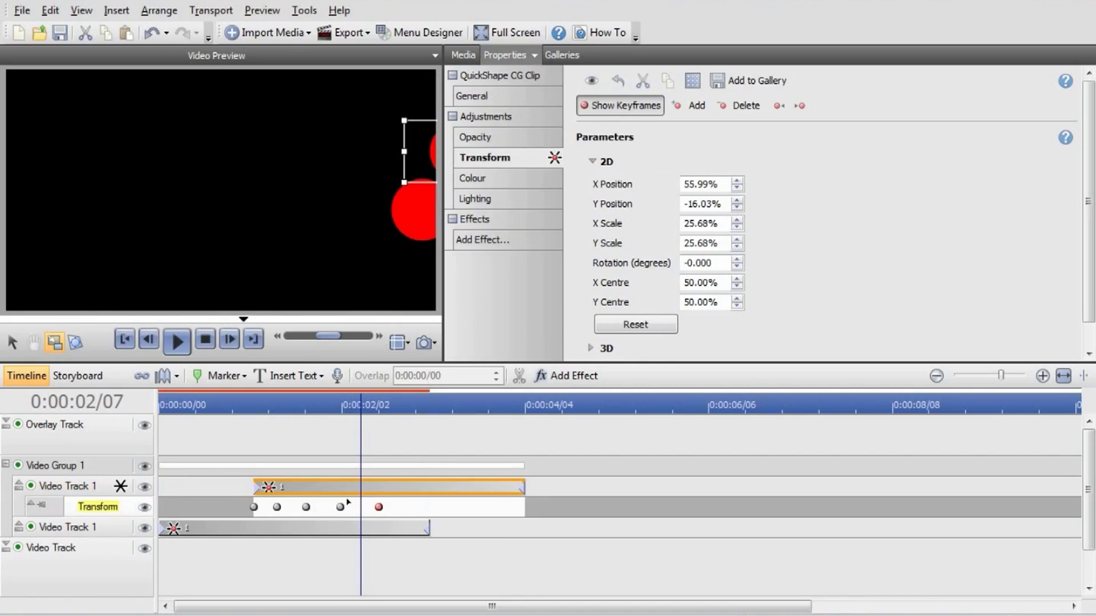
pyautogui.press('Home')
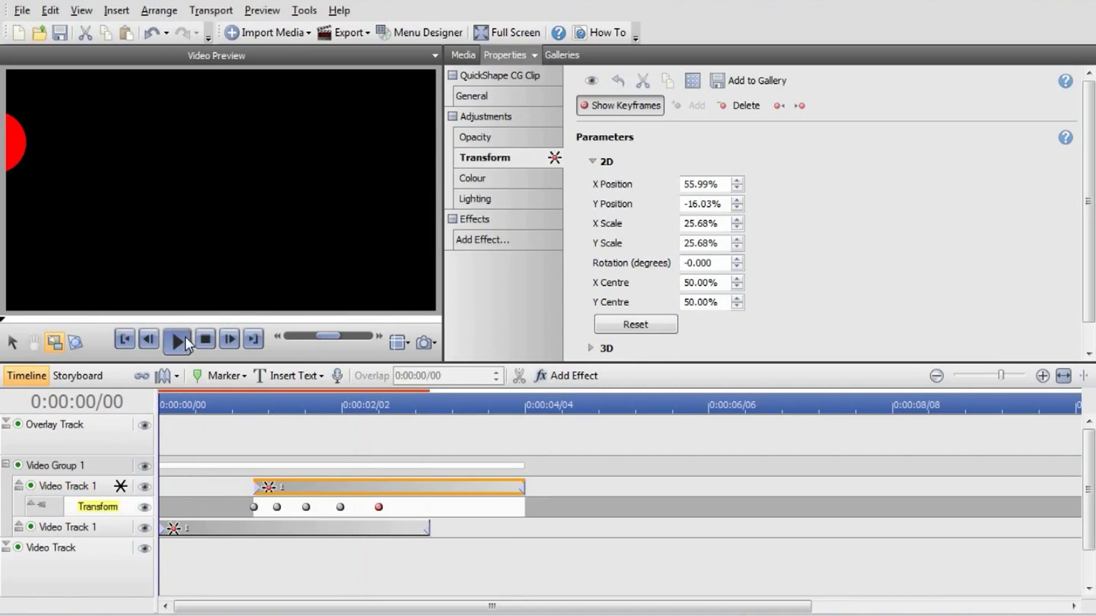
pyautogui.click(185, 339)
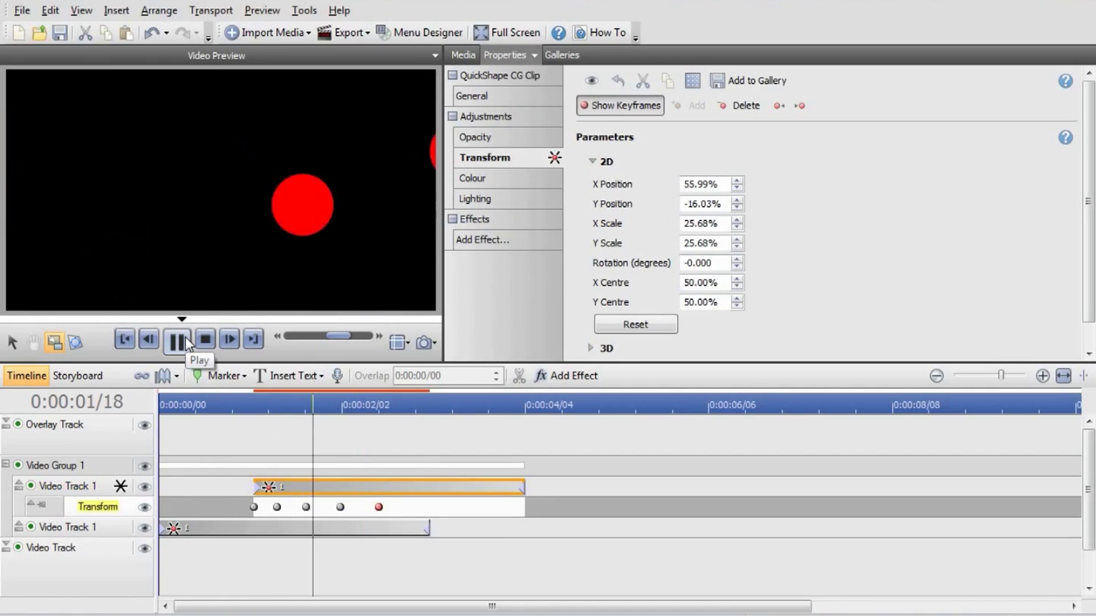
pyautogui.click(177, 341)
# Move the upper circle clip earlier so it starts about 0.4 seconds in, and play both balls from the start
pyautogui.moveTo(301, 488); pyautogui.dragTo(227, 430)
pyautogui.press('Home')
pyautogui.click(183, 342)
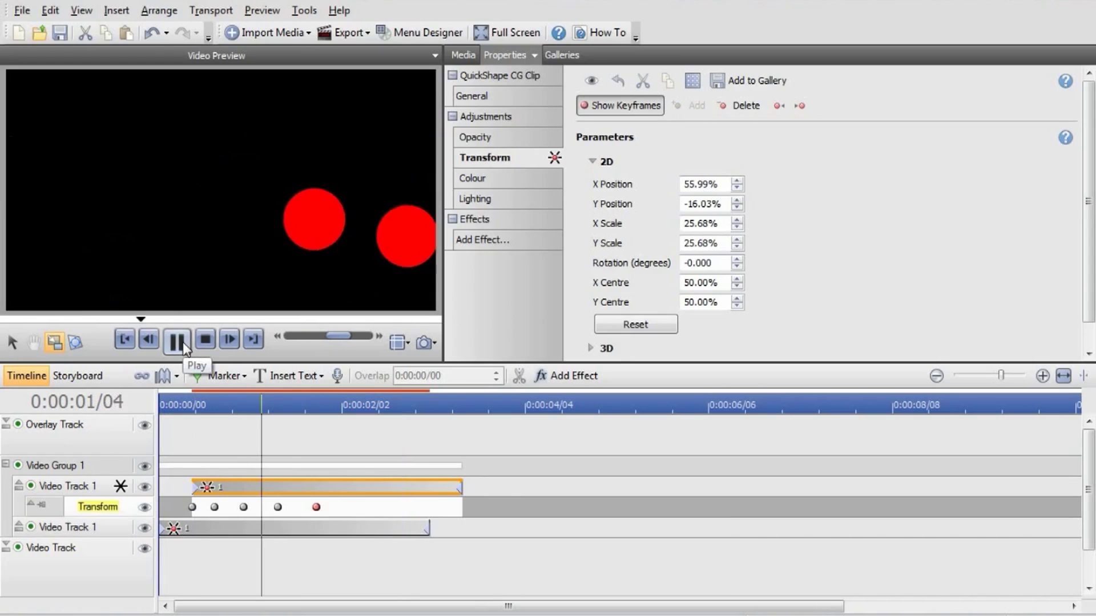
pyautogui.click(180, 340)
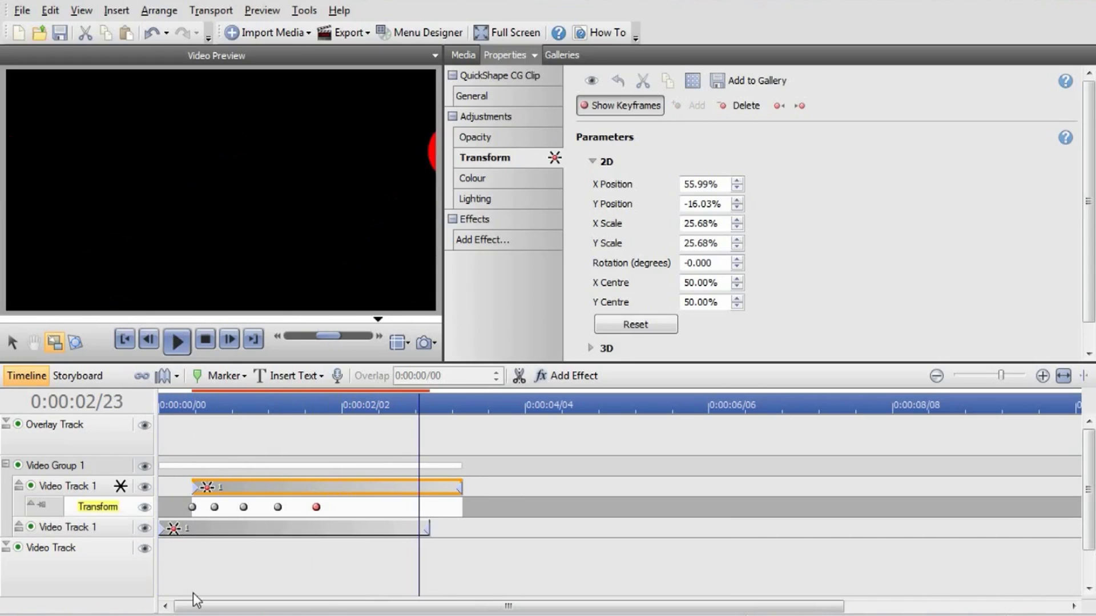
# Add Filter Effects to Video Group 1 with the playhead at 0:00:00/20
pyautogui.moveTo(225, 427)
pyautogui.mouseDown()
pyautogui.moveTo(244, 428)
pyautogui.moveTo(163, 428)
pyautogui.moveTo(325, 428)
pyautogui.moveTo(162, 428)
pyautogui.moveTo(230, 419)
pyautogui.moveTo(160, 431)
pyautogui.moveTo(232, 410)
pyautogui.mouseUp()
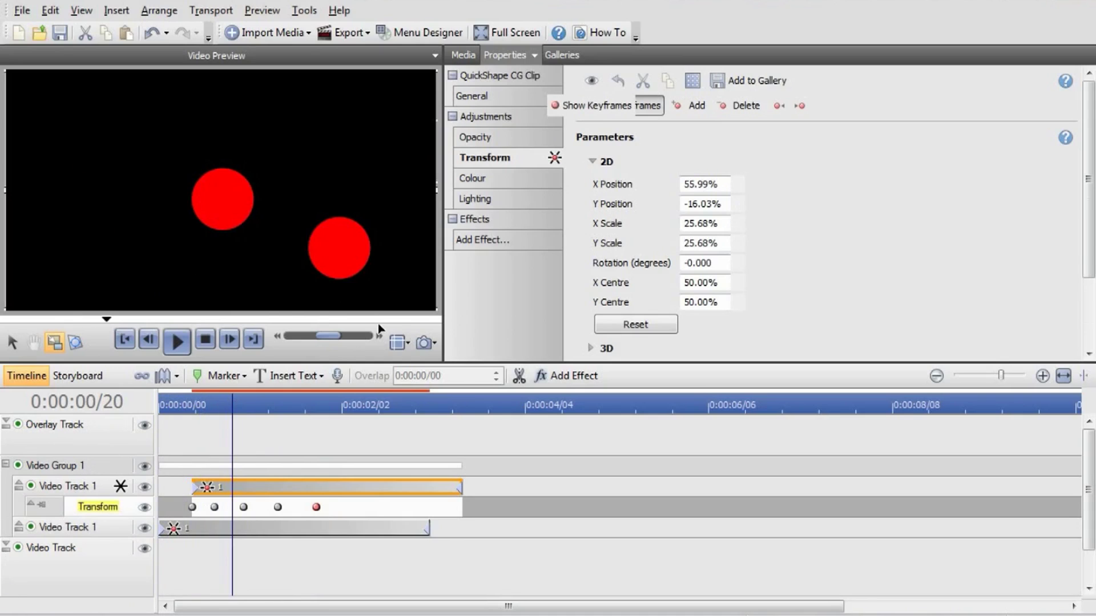
pyautogui.click(74, 466)
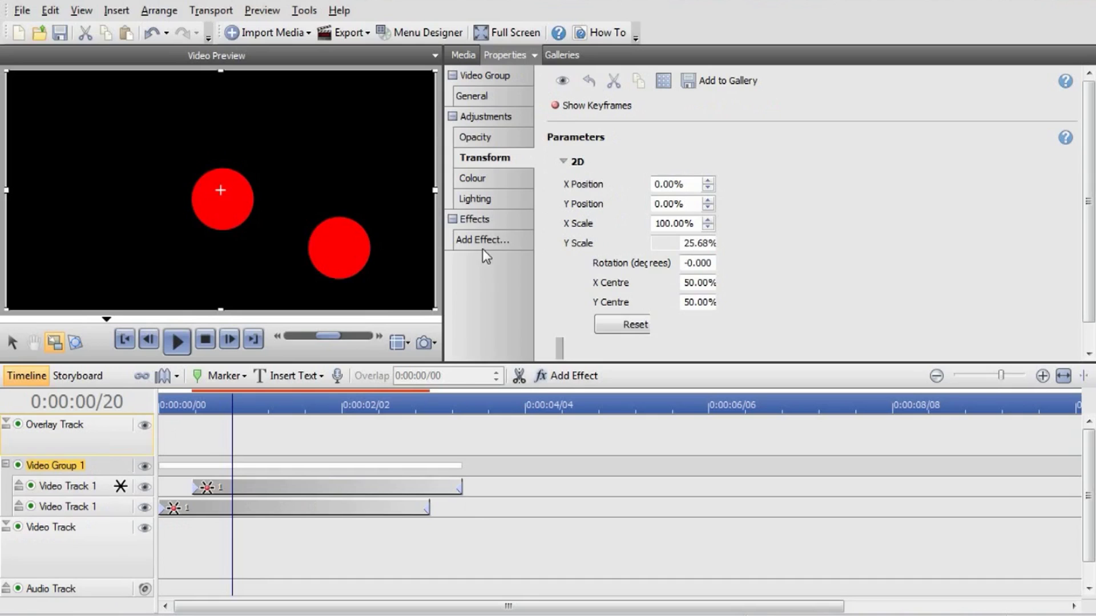
pyautogui.click(496, 241)
pyautogui.click(496, 241)
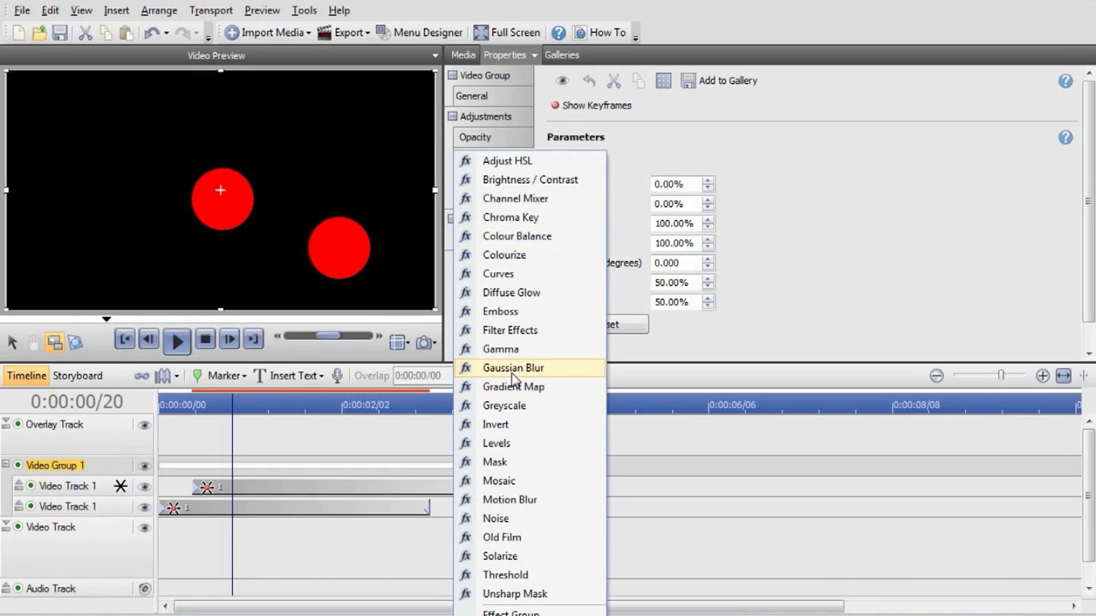
pyautogui.click(81, 423)
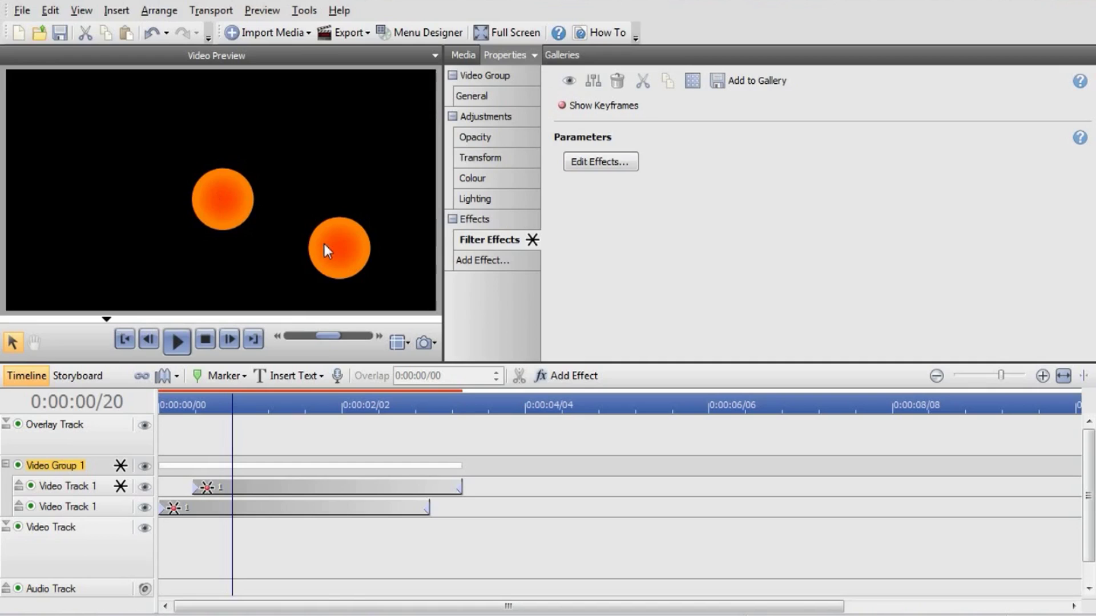
# Edit the group's Filter Effects: turn off Inner Glow and enable 3D Effects with blur and depth at 310 pix
pyautogui.click(597, 163)
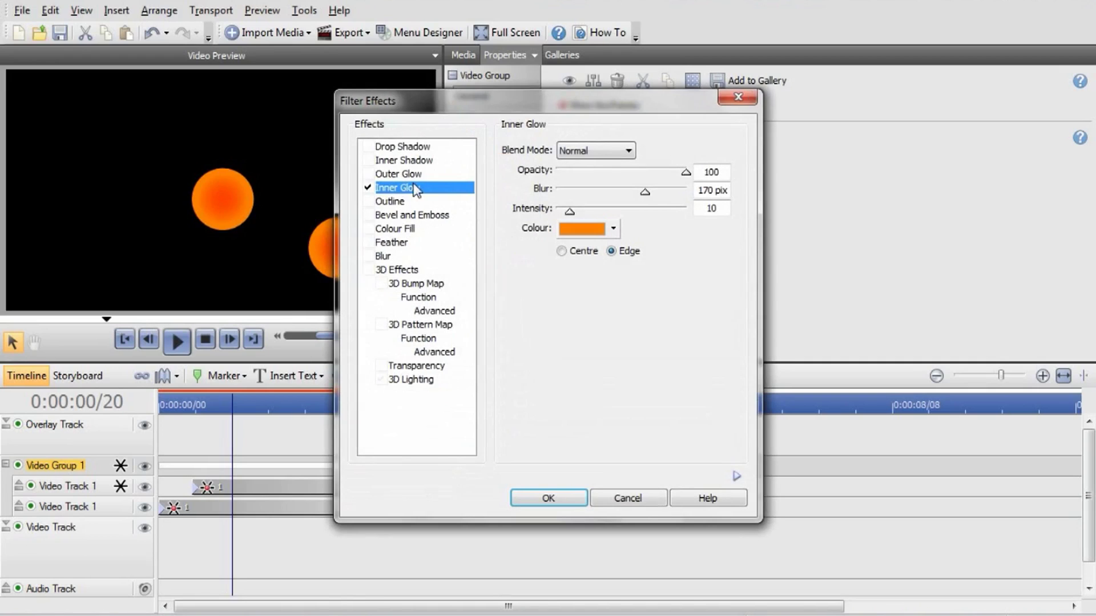
pyautogui.click(368, 189)
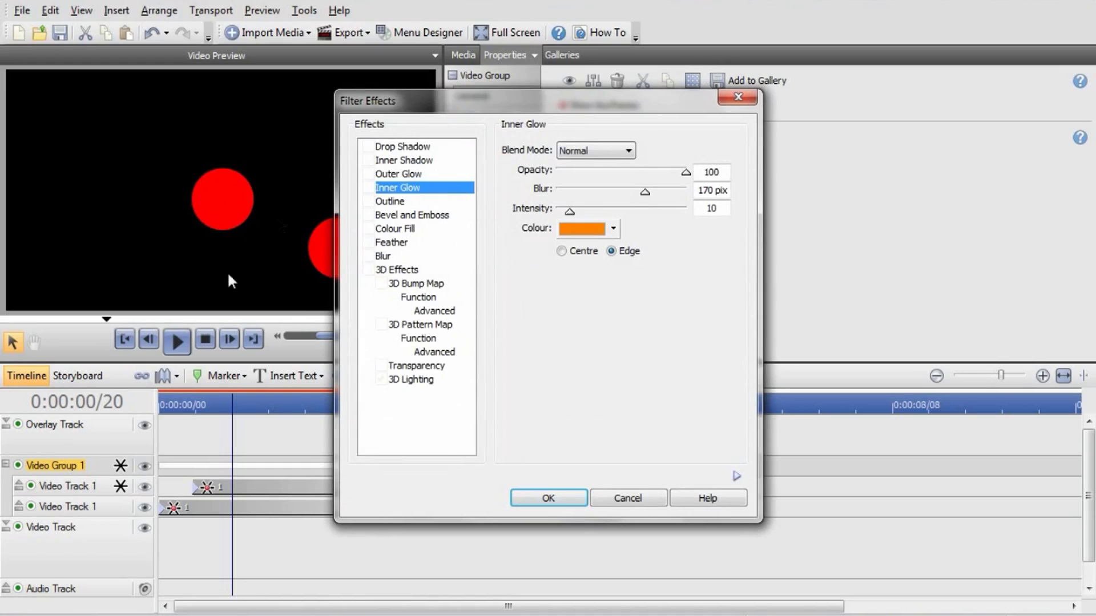
pyautogui.click(368, 270)
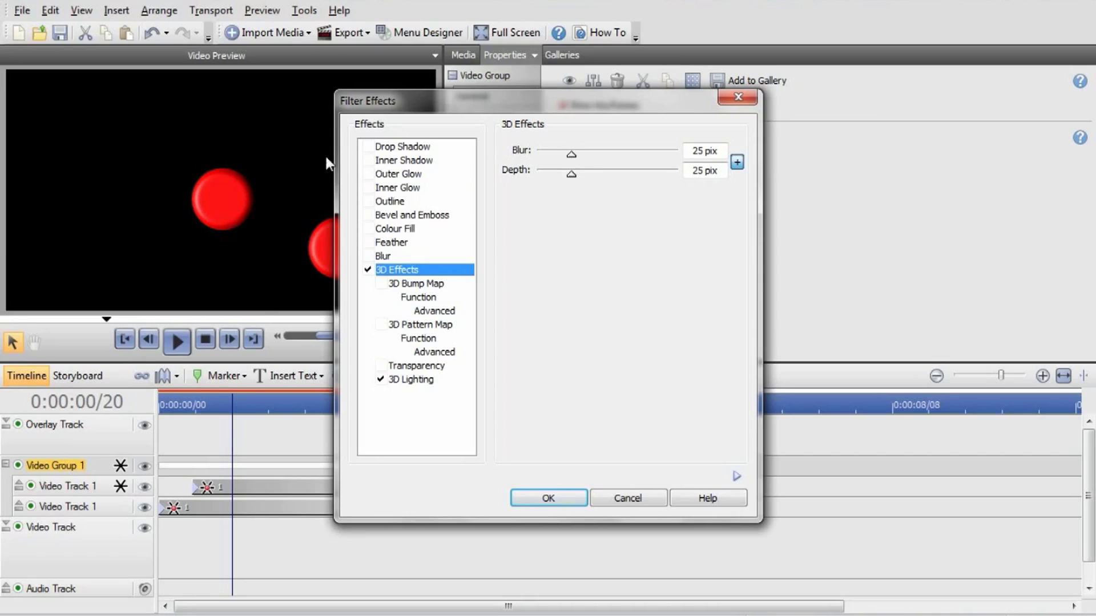
pyautogui.moveTo(434, 121); pyautogui.dragTo(514, 94)
pyautogui.moveTo(640, 174); pyautogui.dragTo(719, 173)
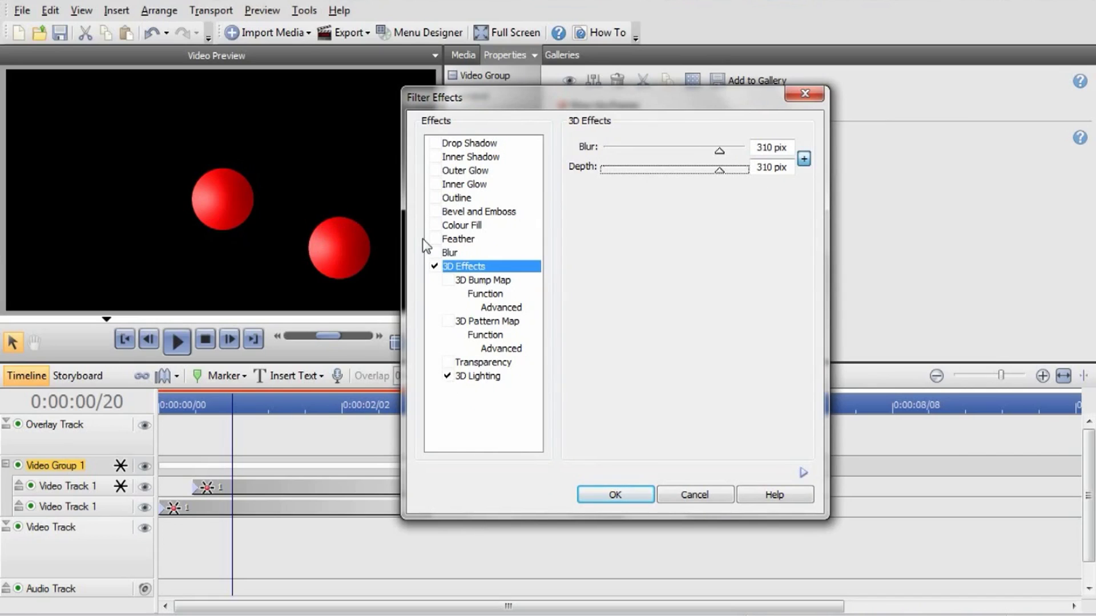
# Try the 3D Pattern Map on the balls and turn it off again
pyautogui.click(483, 362)
pyautogui.click(477, 350)
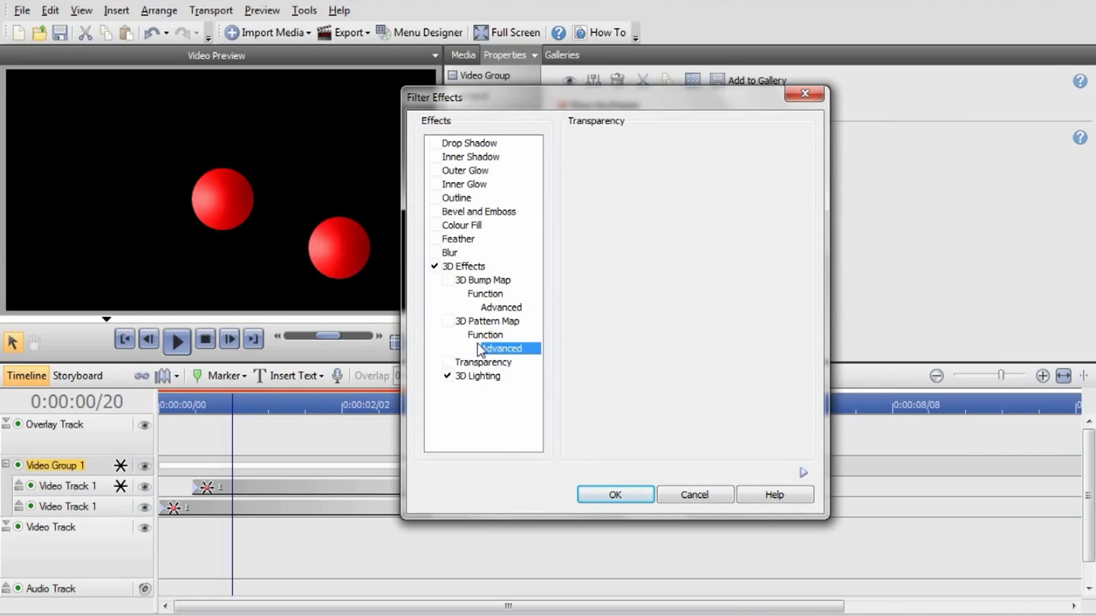
pyautogui.click(448, 321)
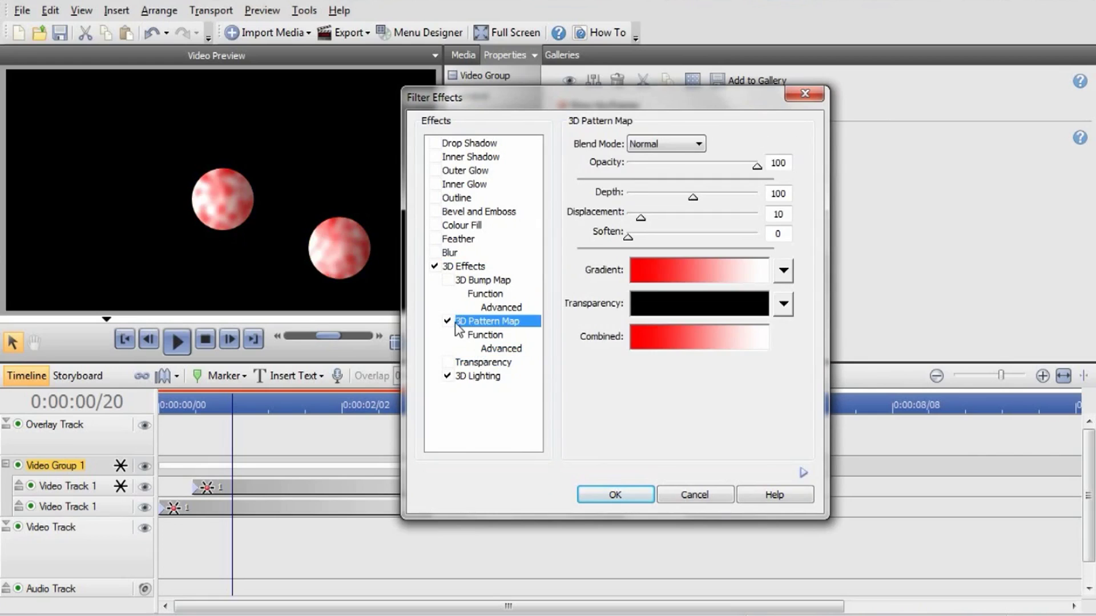
pyautogui.click(447, 320)
# Try the 3D Bump Map with its curve bent to input 53%, output 30%, and turn it off again
pyautogui.click(455, 282)
pyautogui.click(449, 280)
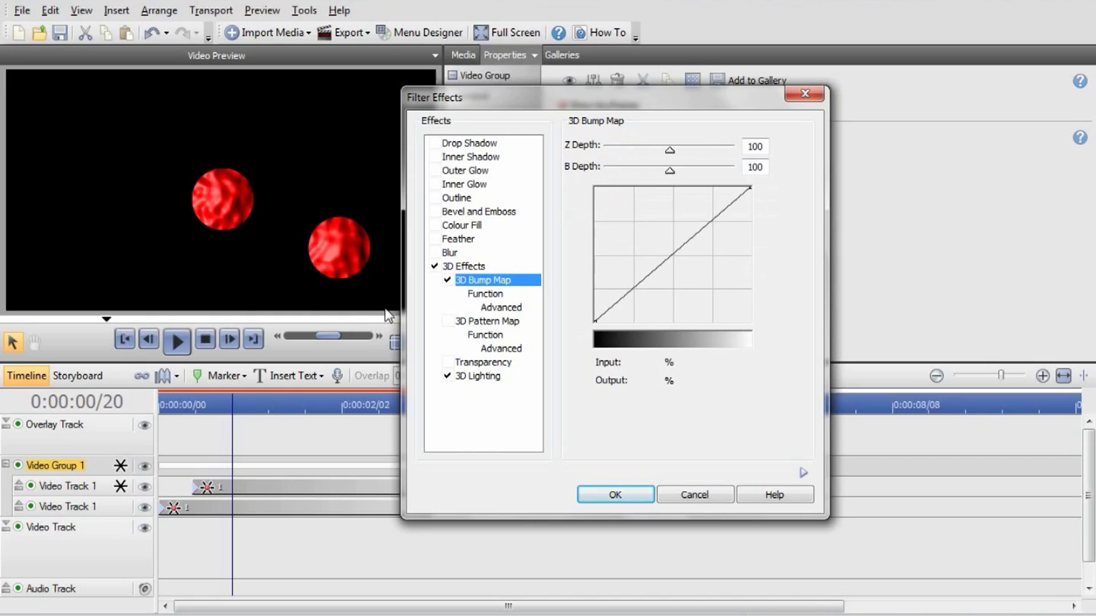
pyautogui.moveTo(665, 259); pyautogui.dragTo(677, 281)
pyautogui.click(446, 281)
# Inspect the Transparency settings and switch the 3D Pattern Map on and off once more to compare the look
pyautogui.click(446, 363)
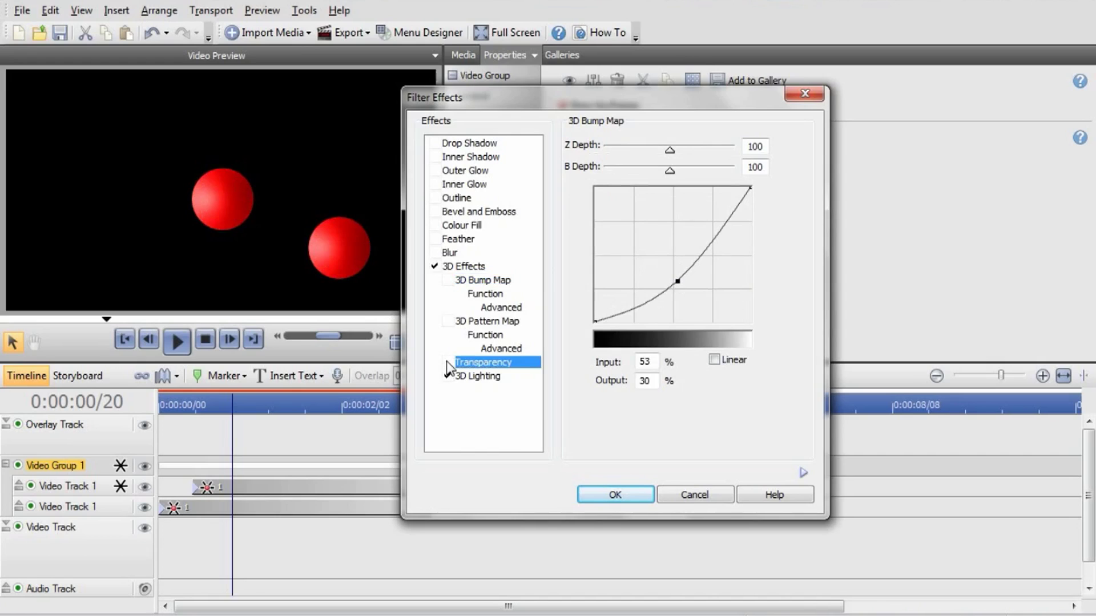
pyautogui.click(447, 363)
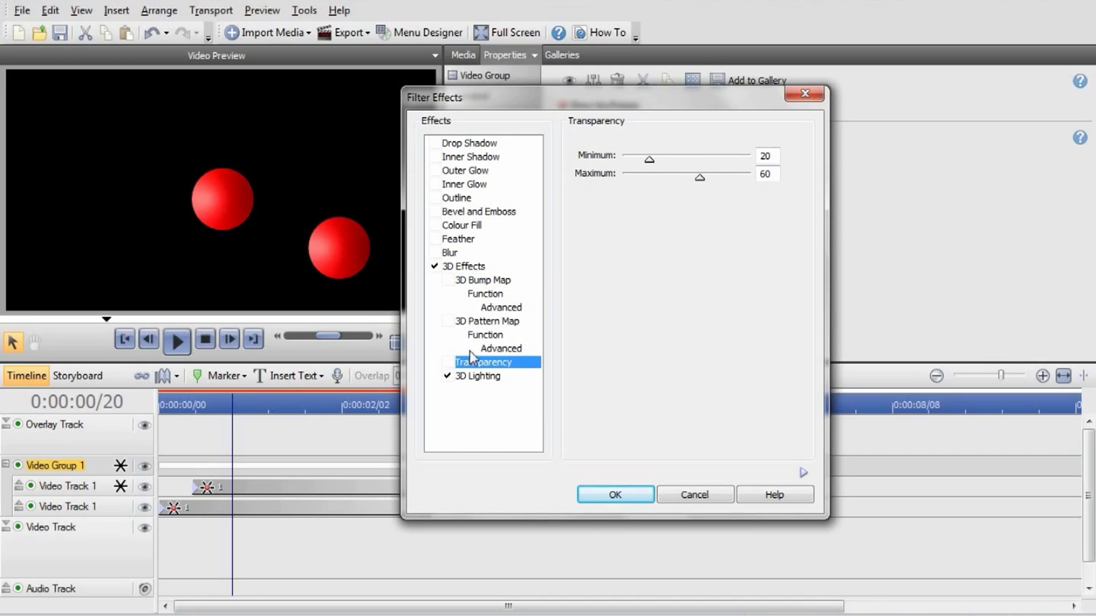
pyautogui.click(479, 350)
pyautogui.click(453, 323)
pyautogui.click(448, 321)
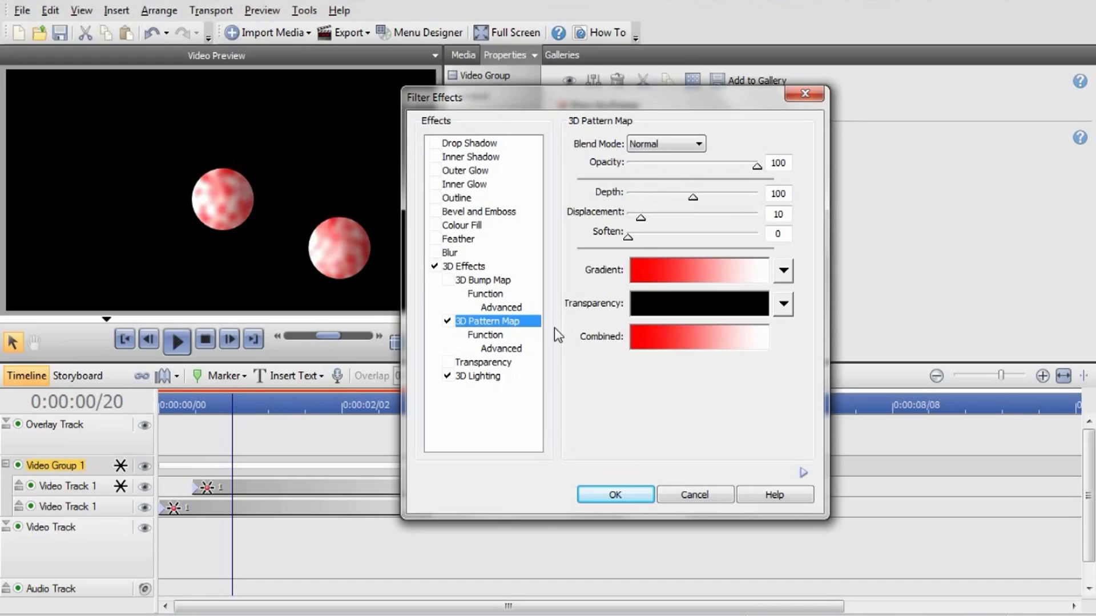
pyautogui.click(447, 376)
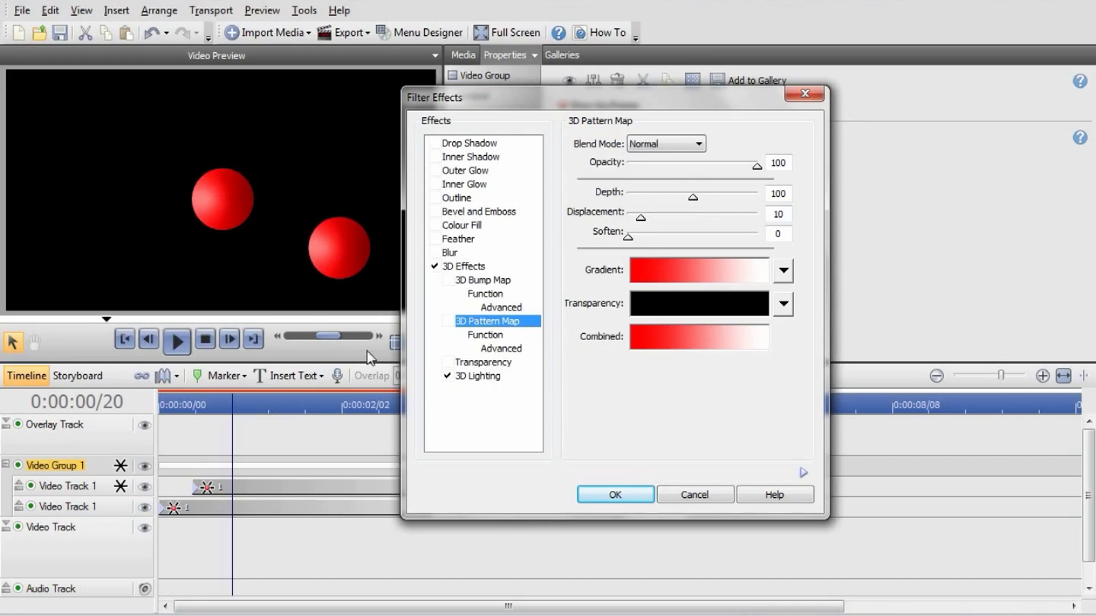
# Toggle 3D Lighting off and on, aim its point light at angle 124 and elevation 44, and apply the filter effects
pyautogui.click(448, 378)
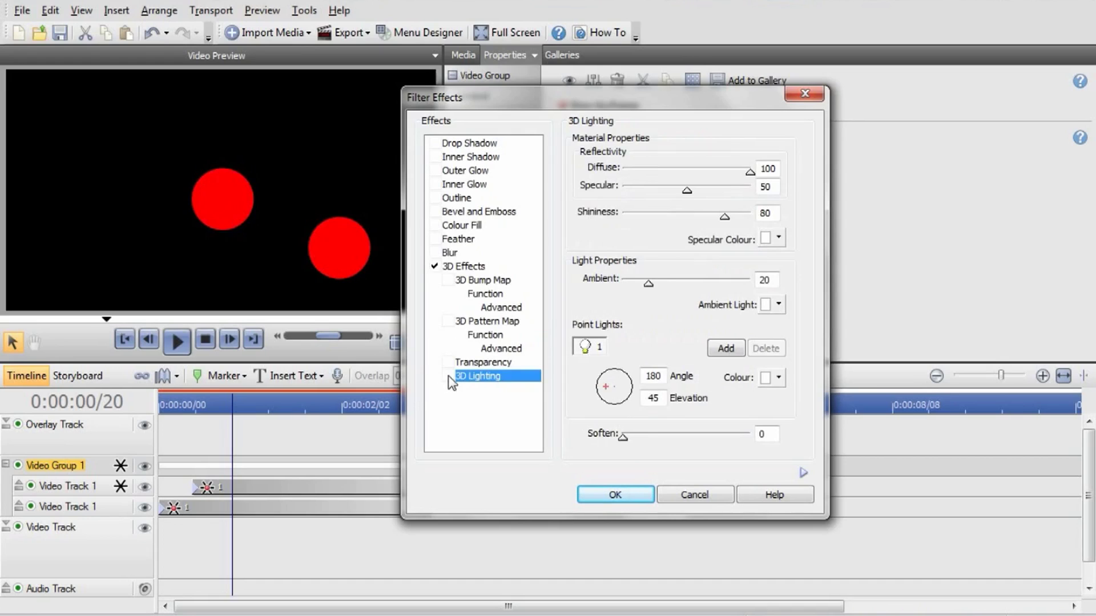
pyautogui.click(448, 377)
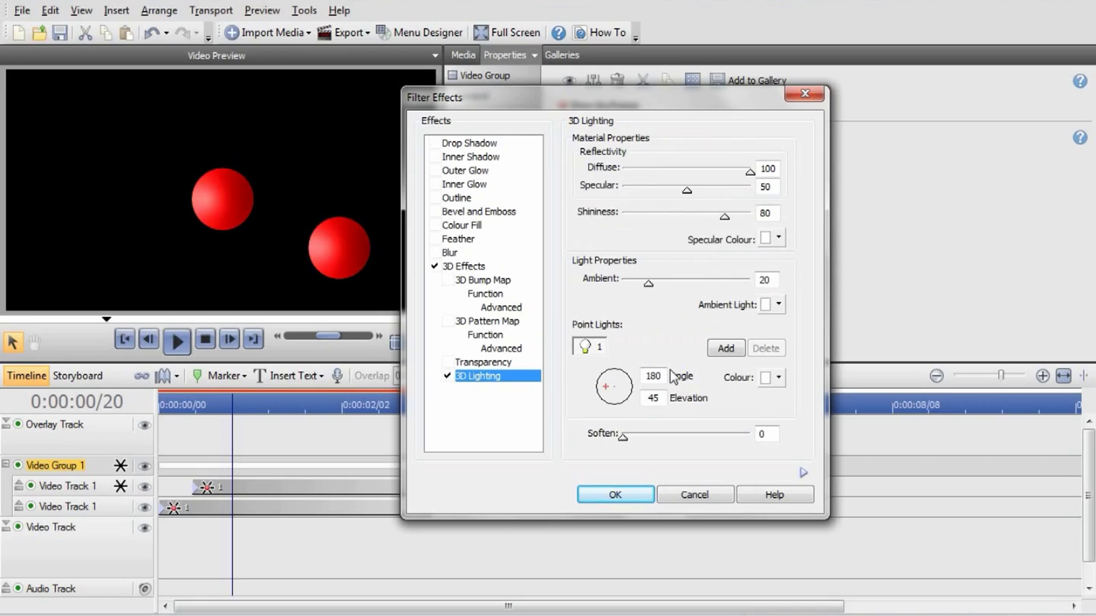
pyautogui.moveTo(605, 387)
pyautogui.mouseDown()
pyautogui.moveTo(622, 379)
pyautogui.moveTo(622, 388)
pyautogui.mouseUp()
pyautogui.click(610, 379)
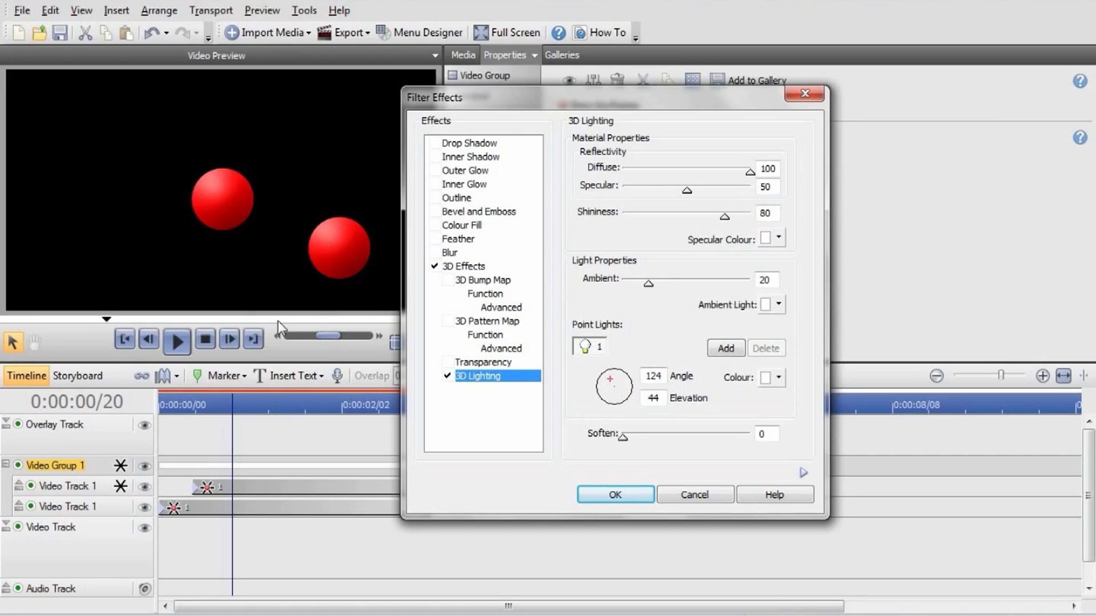
pyautogui.click(628, 492)
# Play the shaded two-ball animation from the start several times and scrub back to 0:00:00/11
pyautogui.click(183, 341)
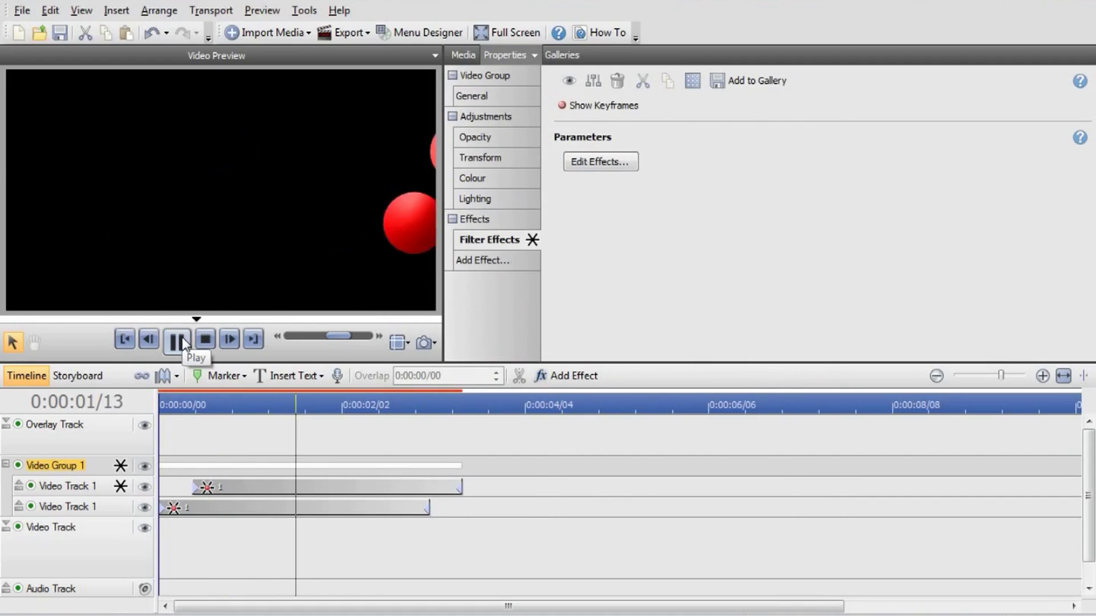
pyautogui.click(131, 342)
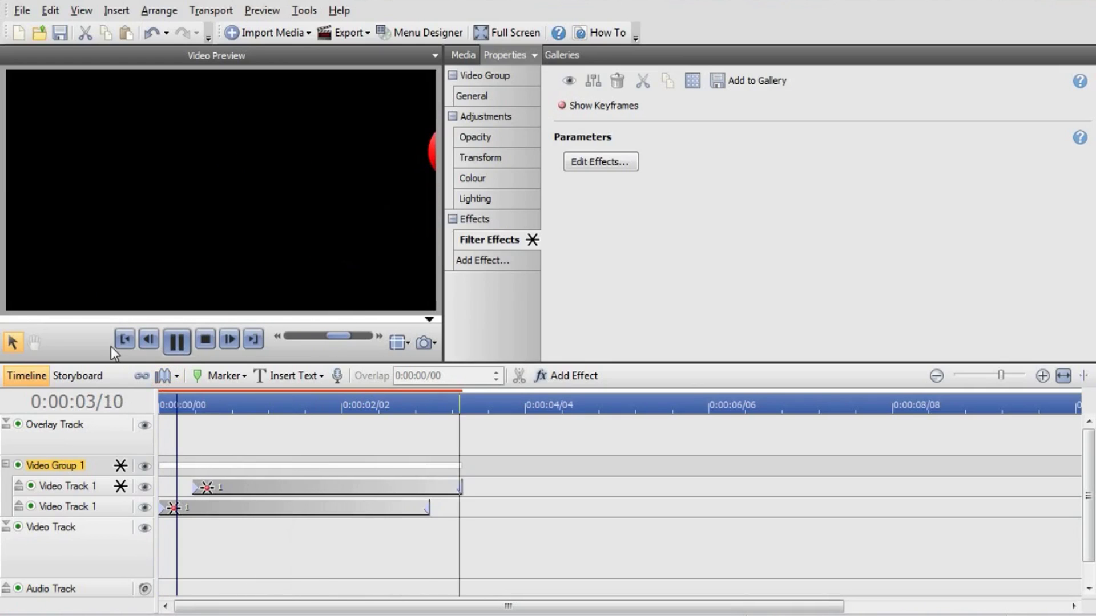
pyautogui.click(125, 340)
pyautogui.click(174, 343)
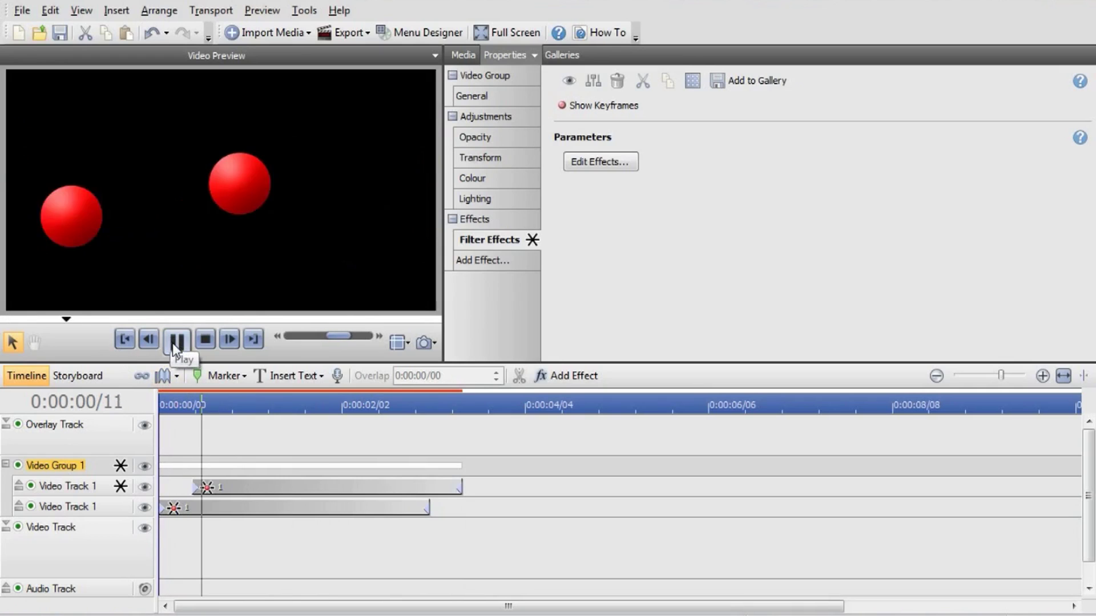
pyautogui.click(126, 341)
pyautogui.click(181, 341)
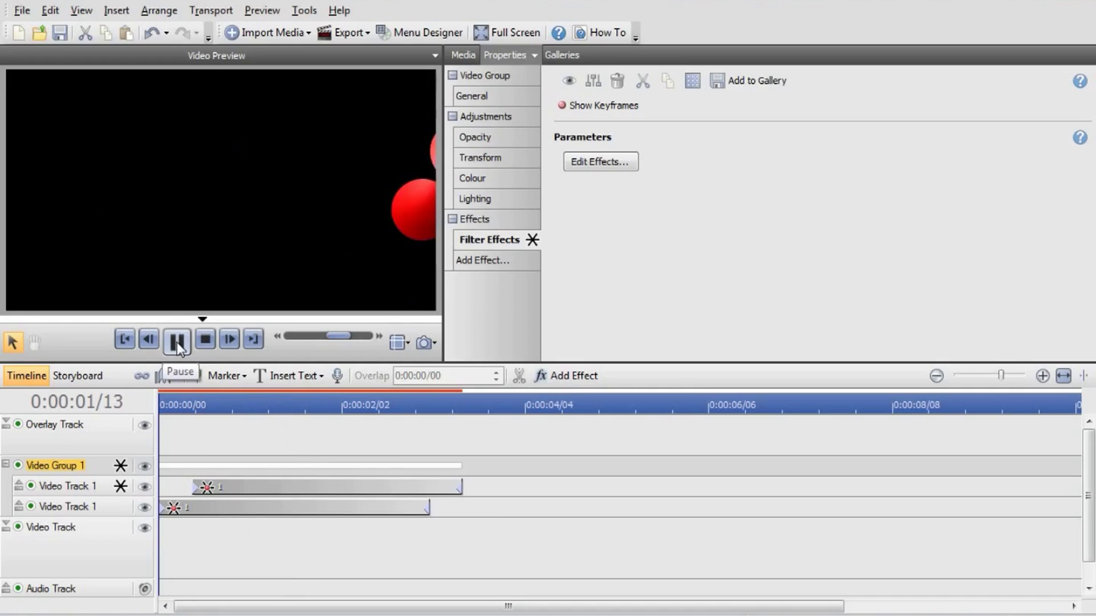
pyautogui.click(177, 343)
pyautogui.moveTo(114, 423); pyautogui.dragTo(199, 427)
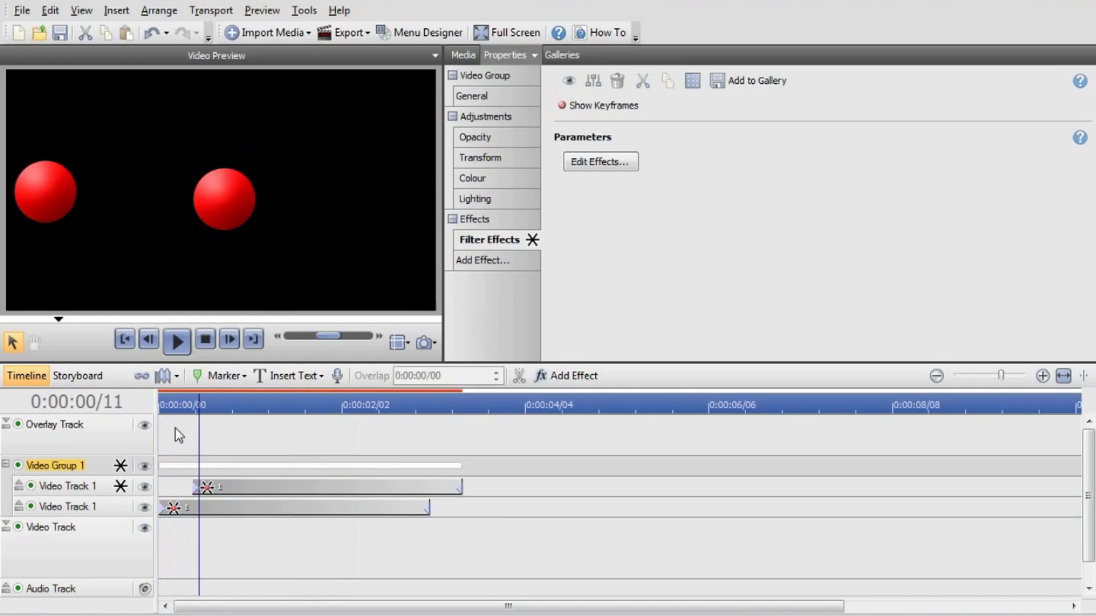